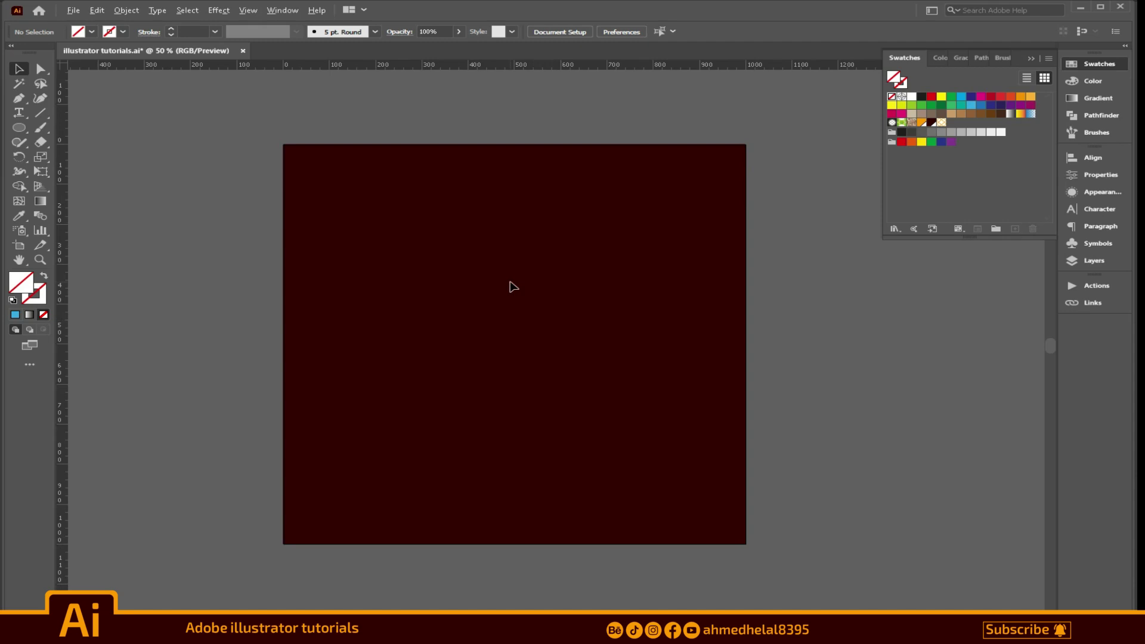
- Set the stroke colour to an orange swatch, leaving no fill
scroll(510, 283, "up", 1, "alt")
scroll(509, 282, "down", 1)
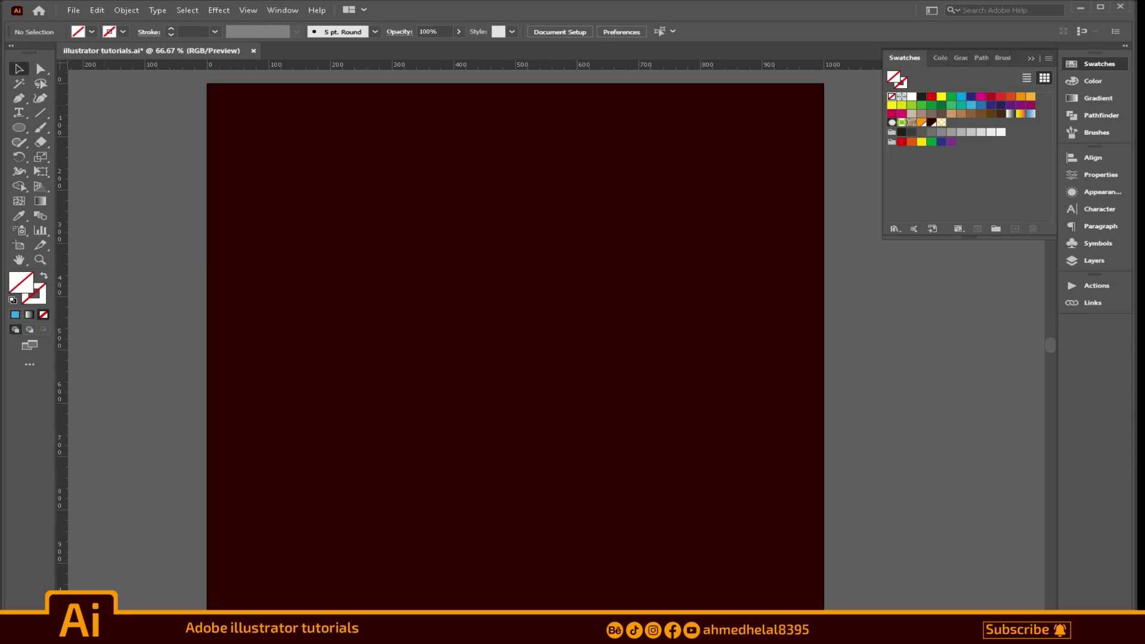
left_click(113, 35)
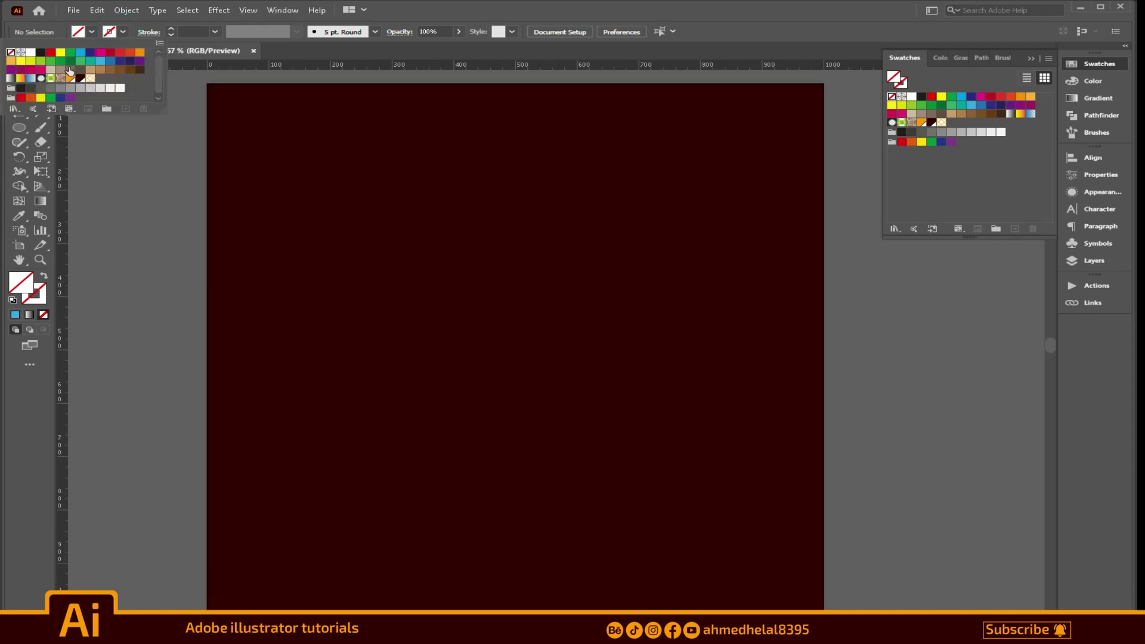
left_click(70, 78)
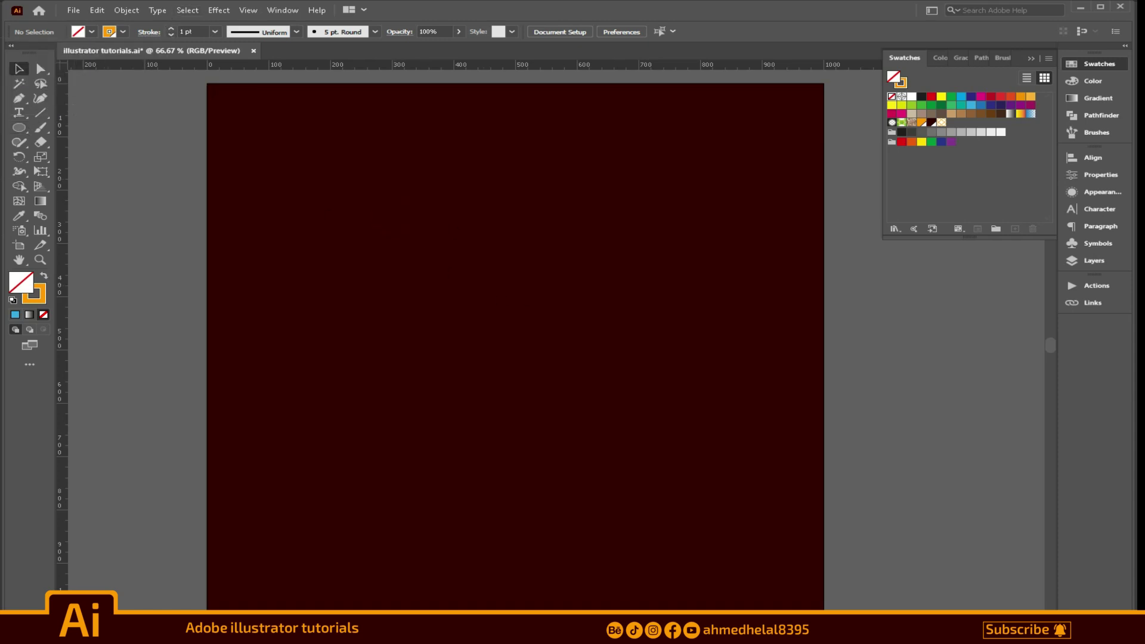
- Draw a large orange circle and raise its stroke weight to about 23 pt
left_click_drag(405, 213, 612, 452)
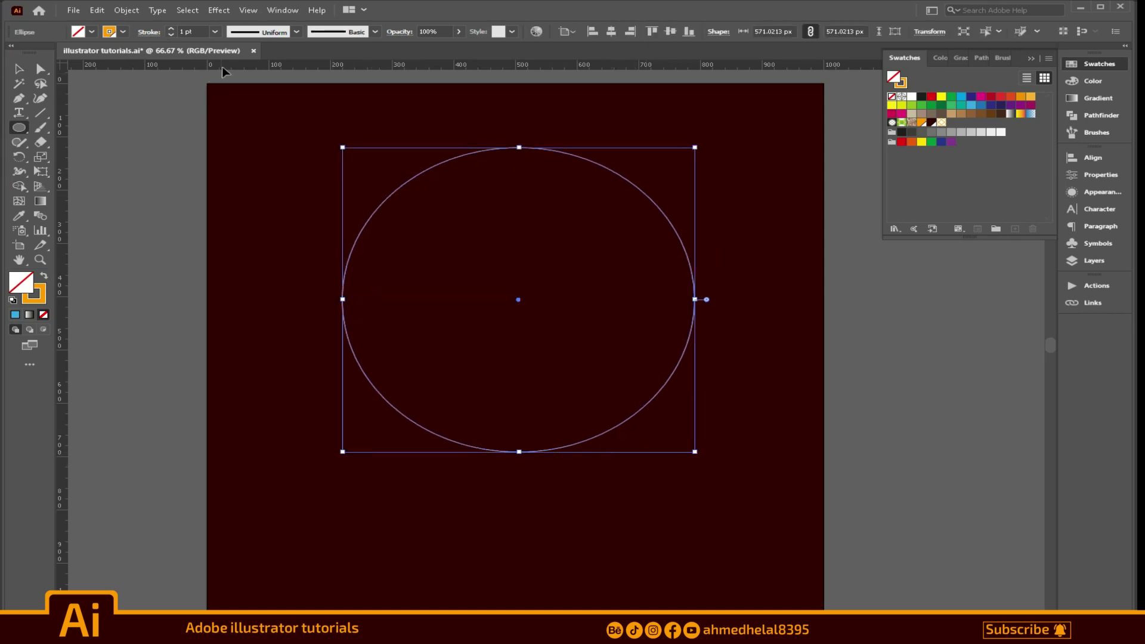
left_click(150, 32)
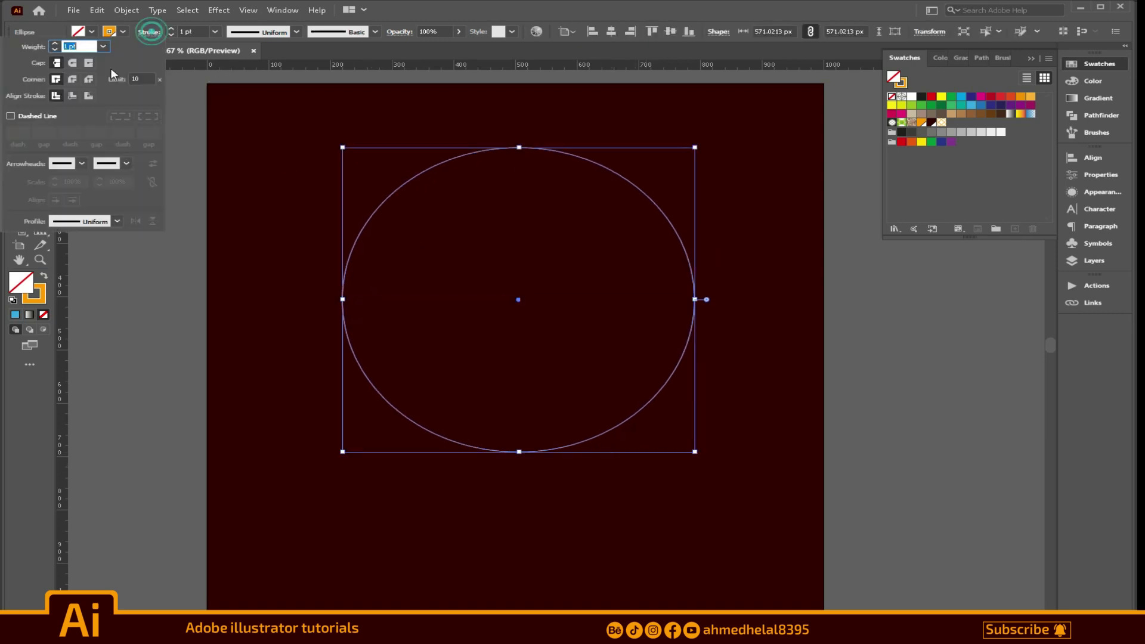
left_click(55, 45)
left_click(55, 44)
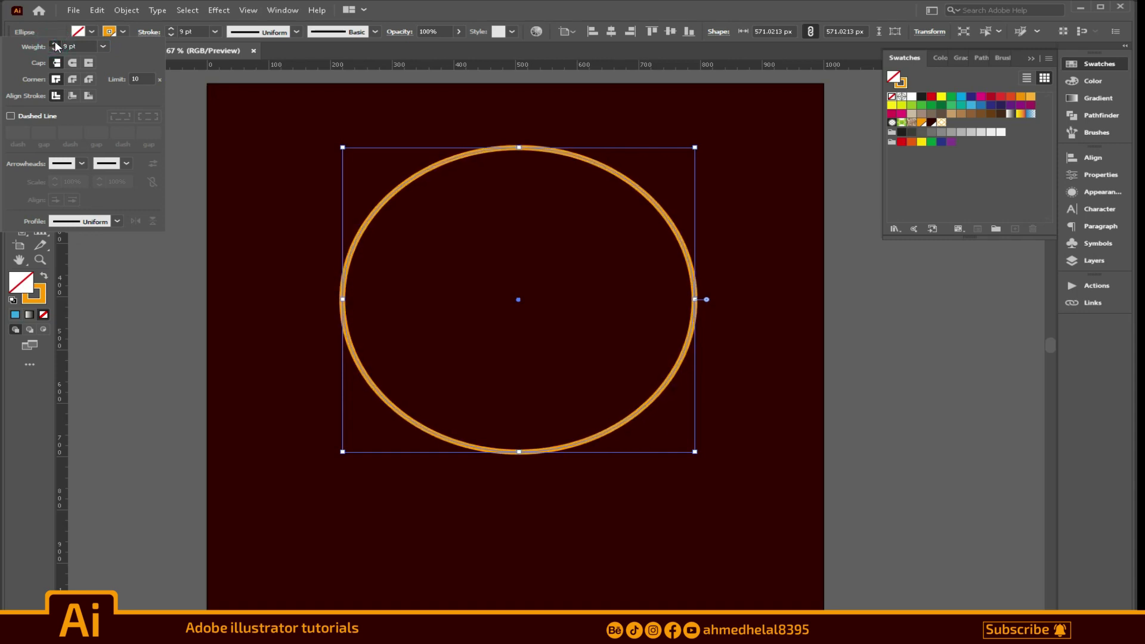
left_click(54, 45)
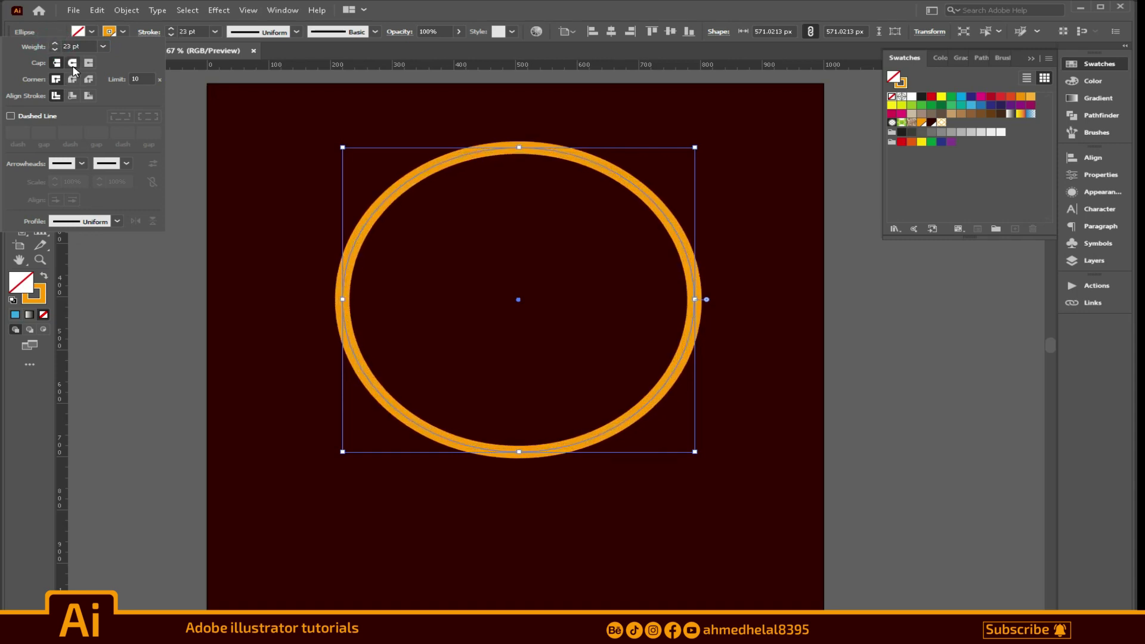
- Make the stroke a dashed line of dots tapered with Width Profile 5
left_click(12, 116)
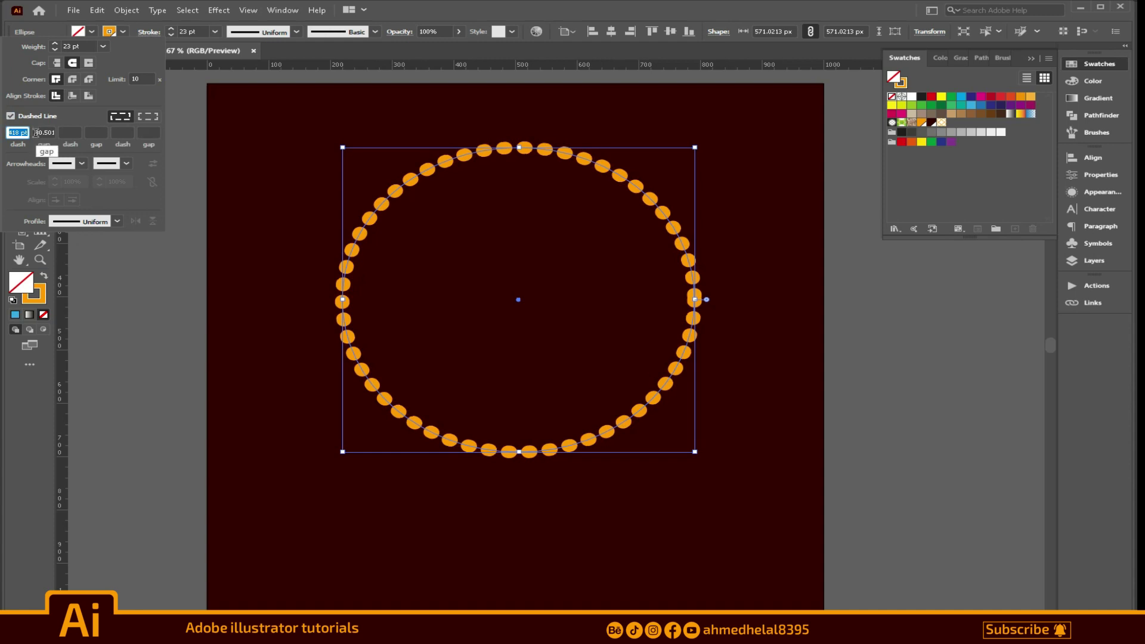
left_click(117, 219)
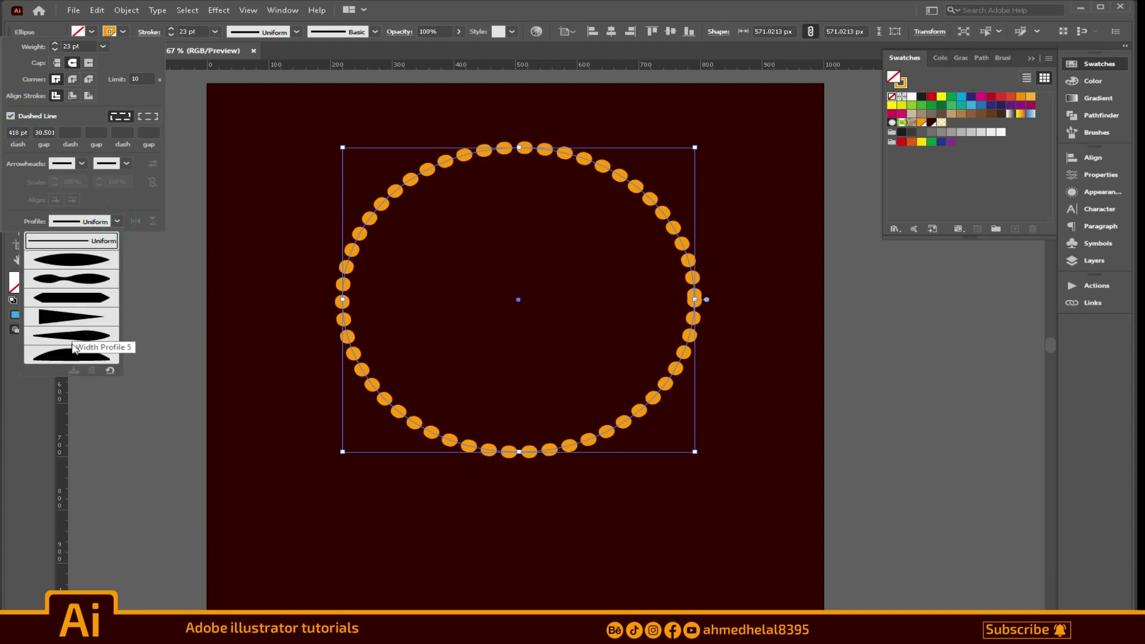
left_click(72, 344)
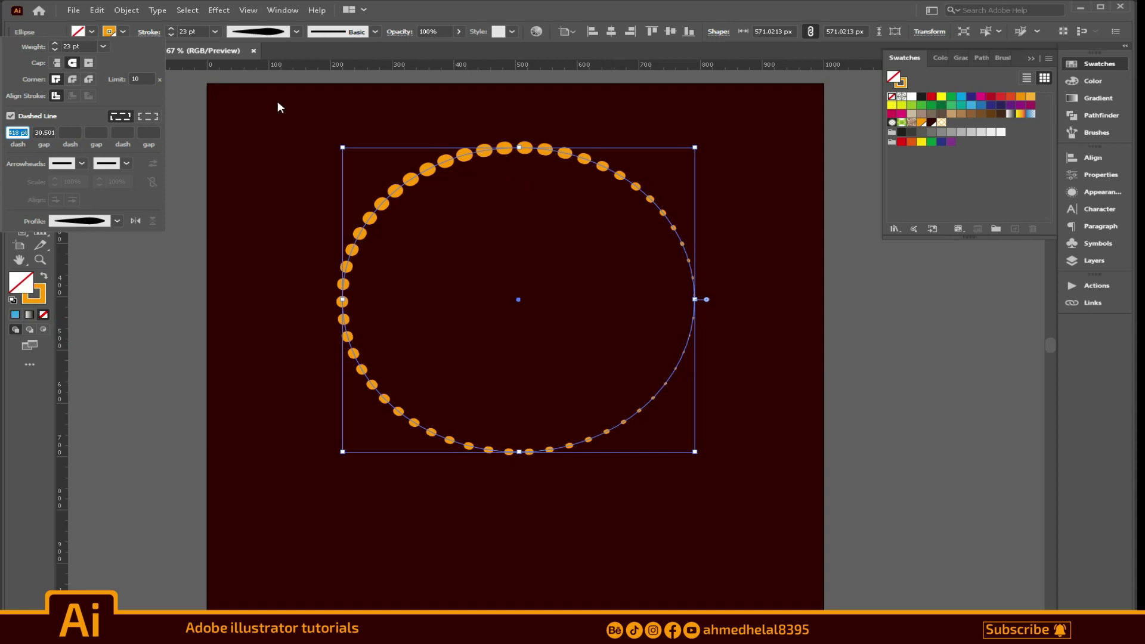
left_click(219, 9)
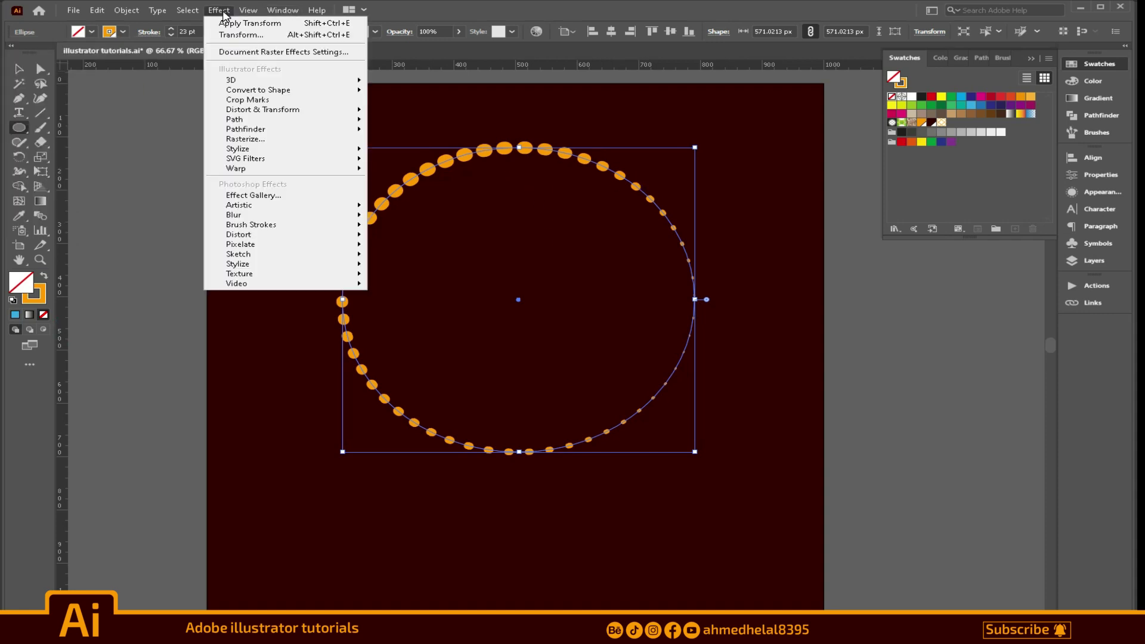
- In the Transform effect, set scale to 88% horizontally and vertically with 10 copies
mouse_move(263, 109)
left_click(410, 153)
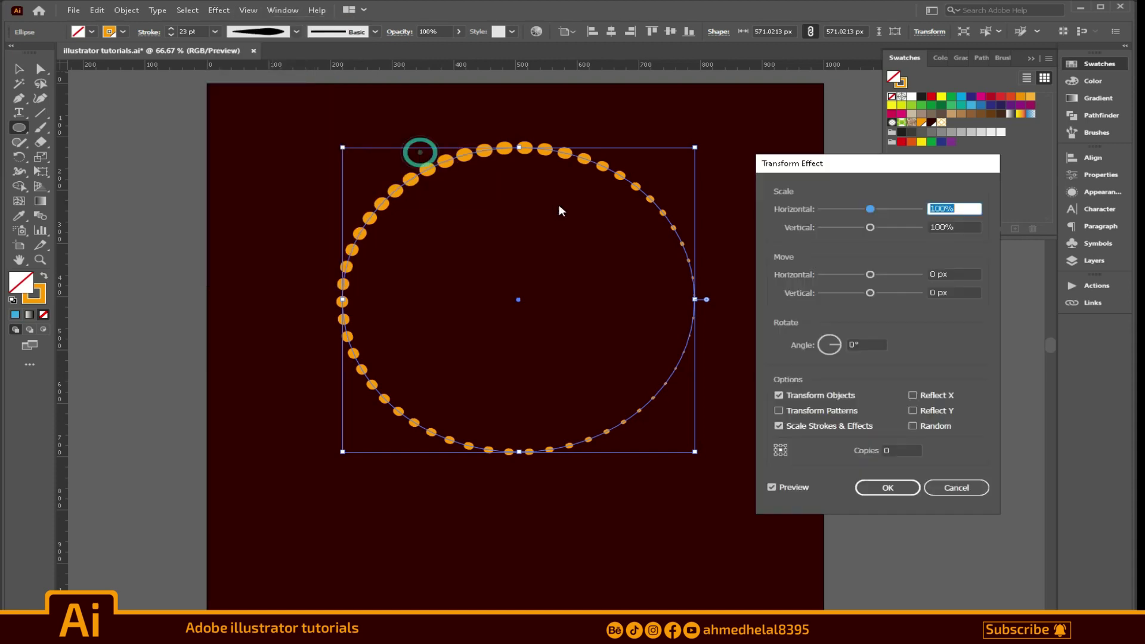
left_click(939, 229)
type("88")
left_click(905, 450)
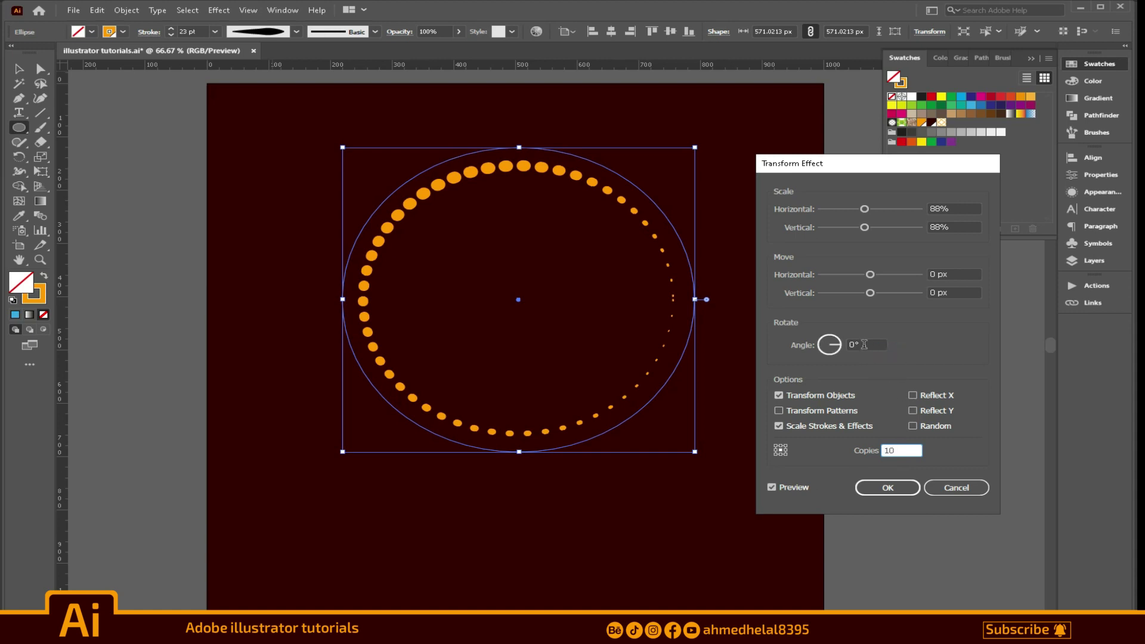
left_click(864, 345)
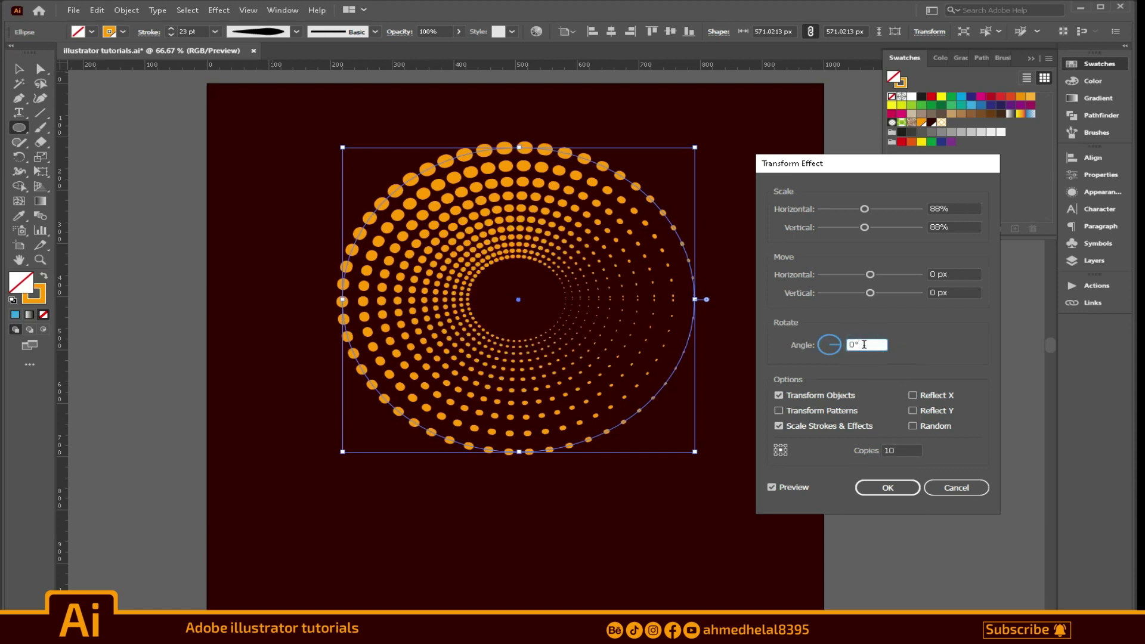
- Set the Transform rotation angle to 80° and apply the effect
scroll(863, 345, "up", 8)
scroll(864, 345, "up", 8)
scroll(863, 345, "up", 8)
scroll(863, 345, "up", 7)
scroll(863, 345, "up", 10)
scroll(864, 344, "up", 10)
scroll(864, 345, "up", 1)
scroll(864, 344, "up", 1)
scroll(863, 344, "up", 1)
scroll(864, 344, "up", 1)
scroll(864, 345, "up", 5)
scroll(864, 345, "up", 5)
scroll(863, 344, "up", 5)
scroll(864, 345, "up", 5)
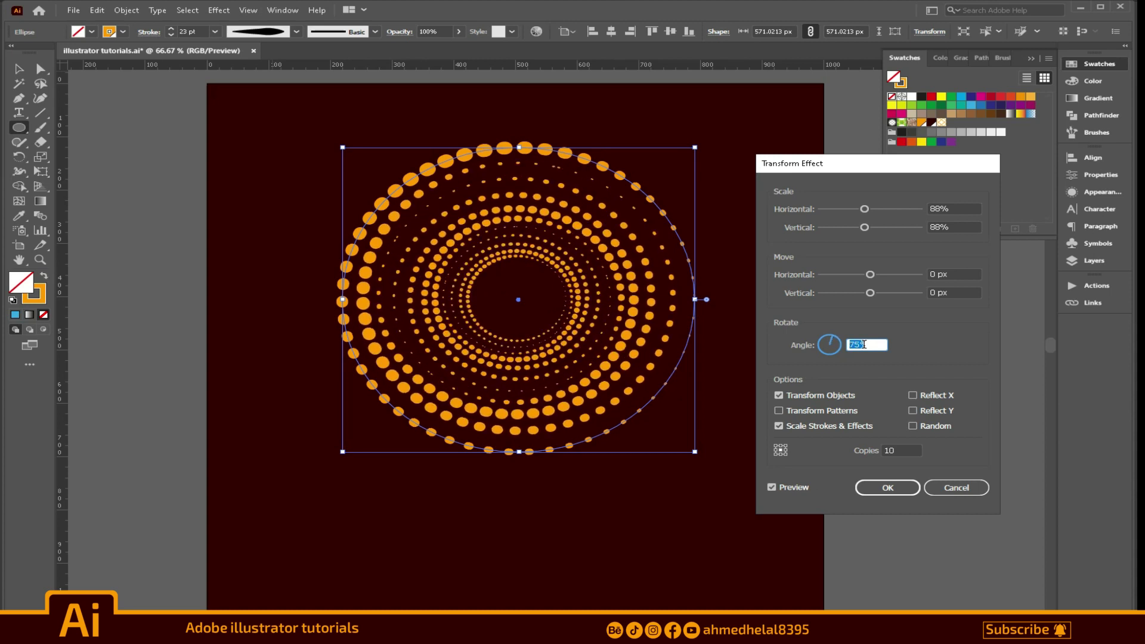
scroll(863, 345, "up", 2)
scroll(863, 345, "up", 2)
scroll(864, 345, "up", 2)
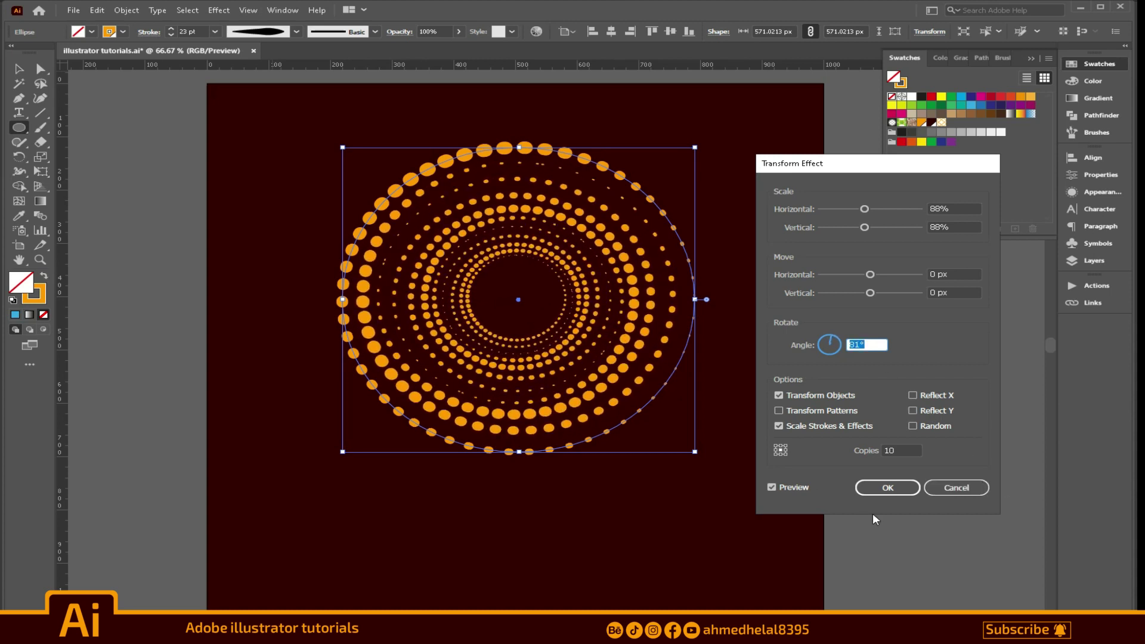
key("Down")
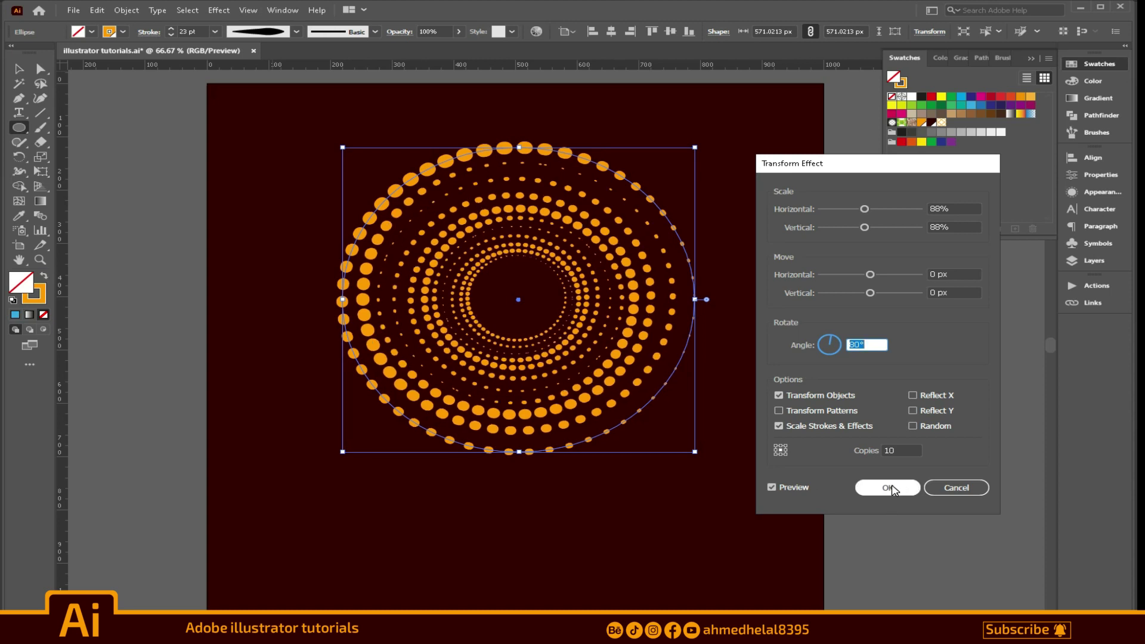
left_click(888, 488)
- Expand Appearance on the spiral, then isolate the dot group with the Selection tool
left_click(126, 10)
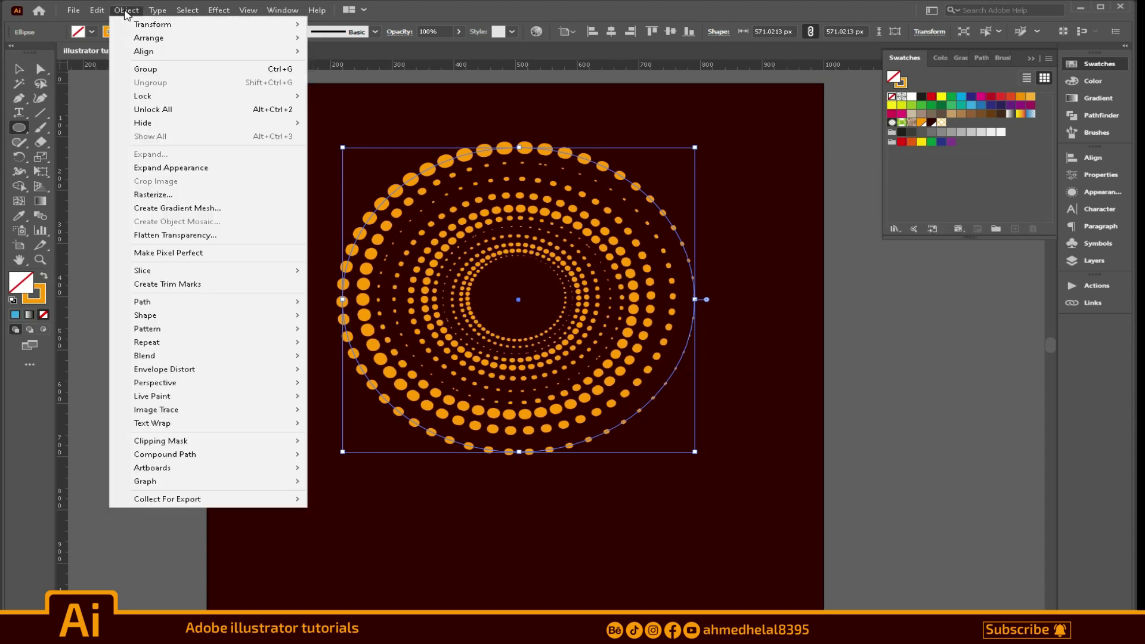
mouse_move(148, 328)
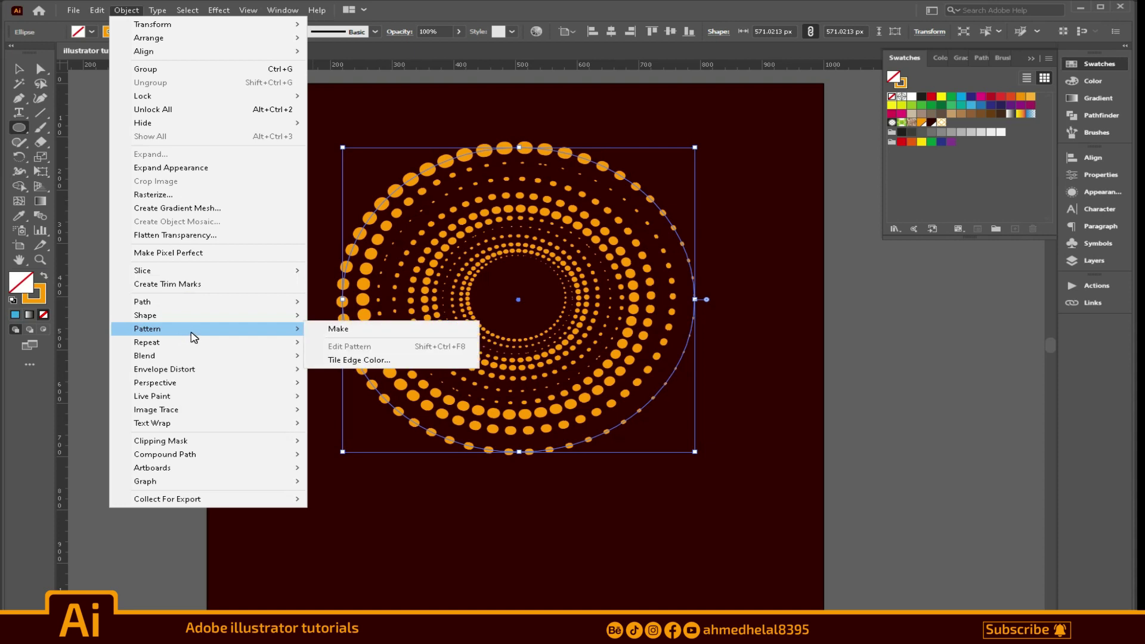
left_click(179, 168)
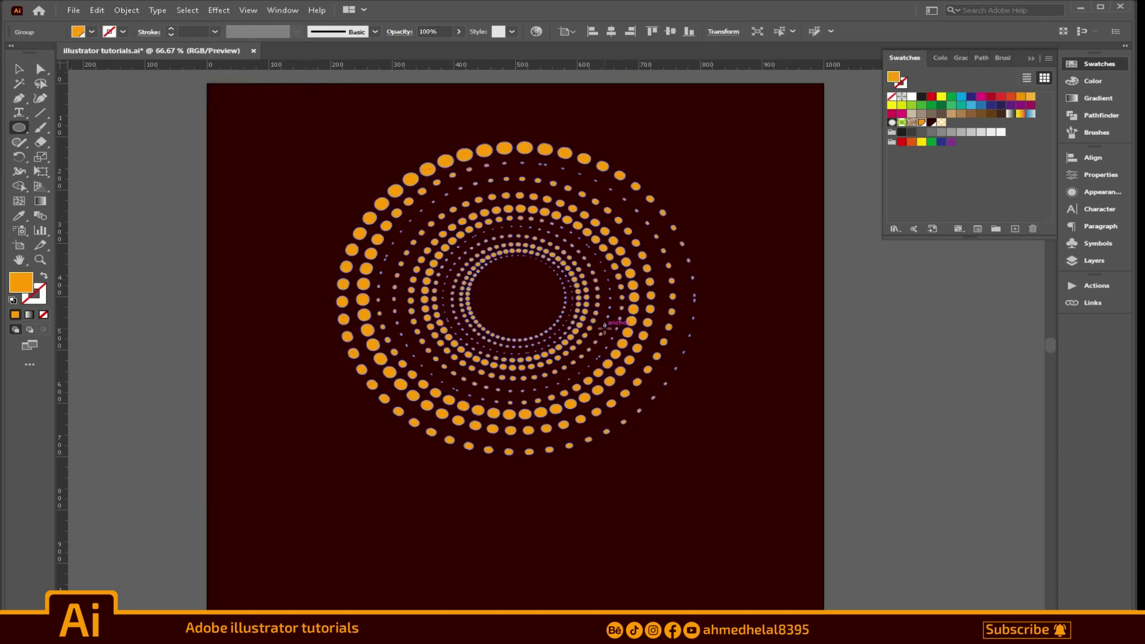
left_click(17, 68)
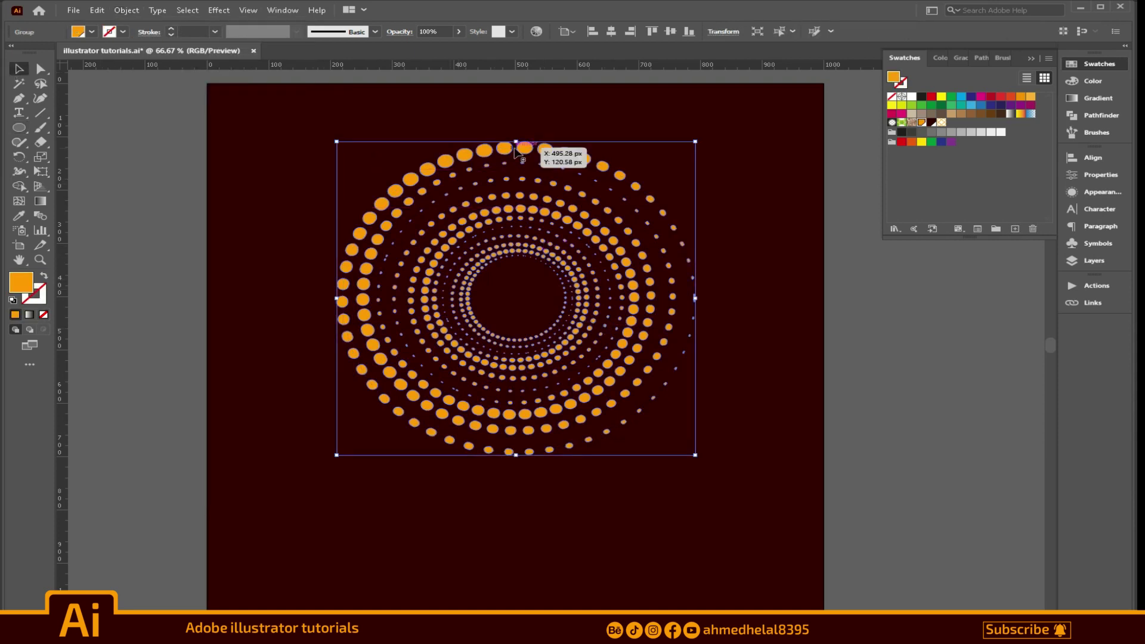
double_click(482, 151)
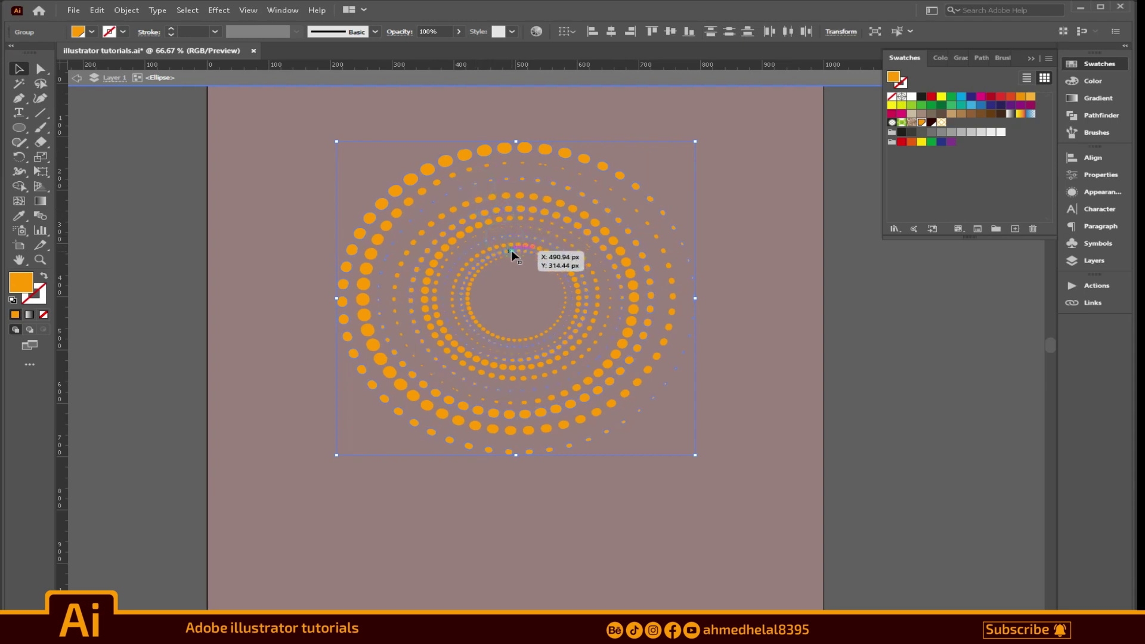
- Colour the outer rings white and place a smaller copy of the spiral above
left_click(909, 96)
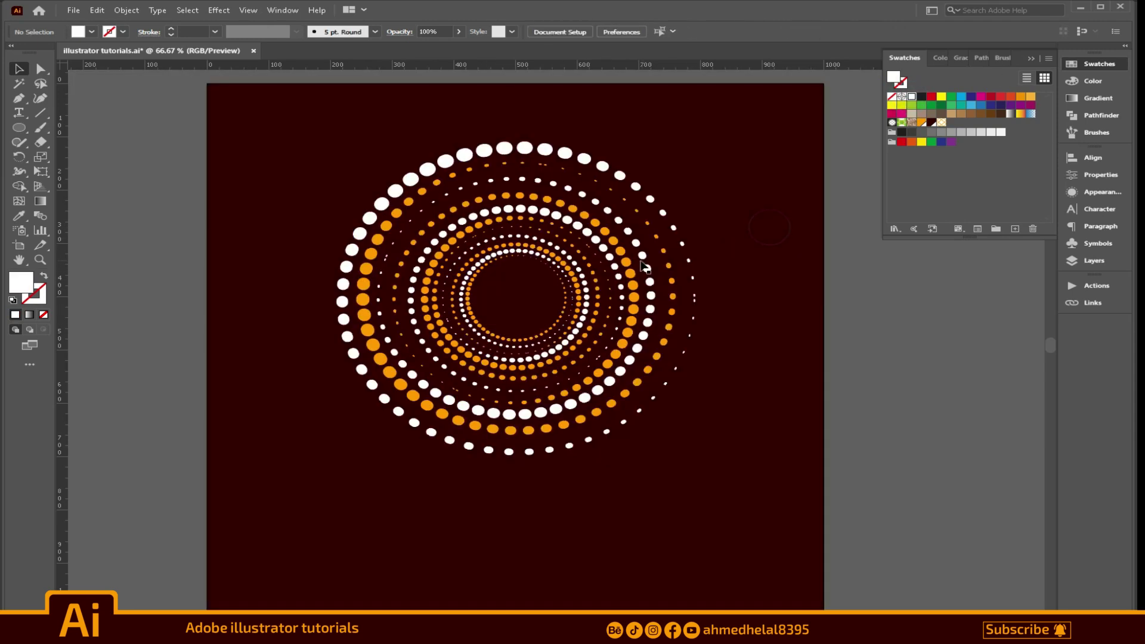
mouse_move(695, 455)
left_mouse_down()
mouse_move(662, 370)
mouse_move(765, 397)
left_mouse_up()
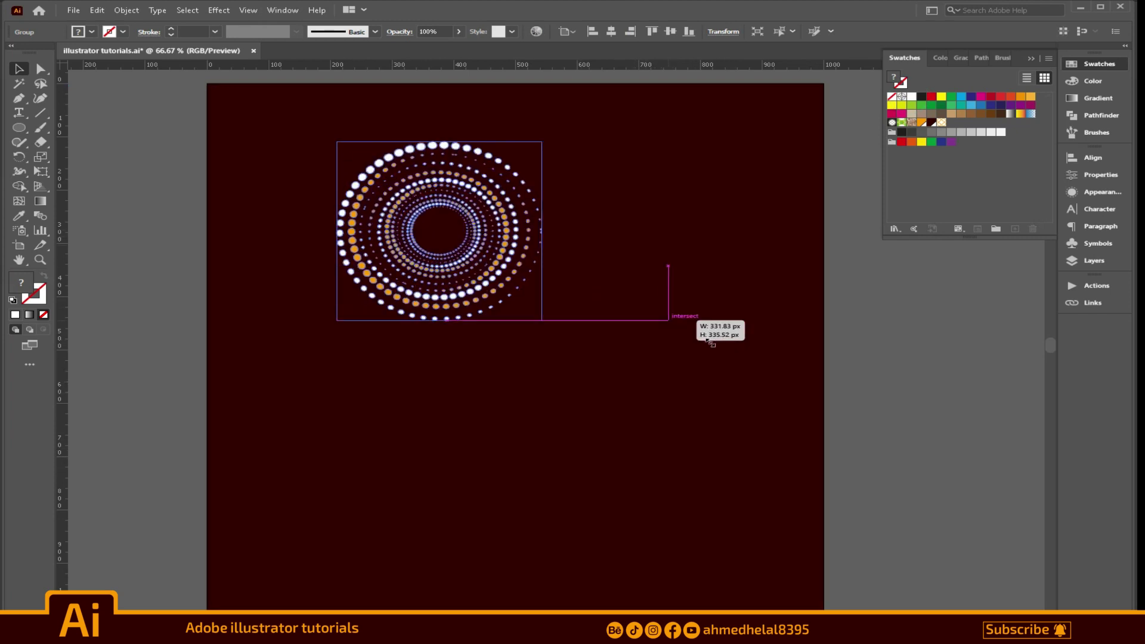
mouse_move(584, 325)
left_mouse_down()
mouse_move(660, 329)
mouse_move(668, 418)
mouse_move(773, 103)
left_mouse_up()
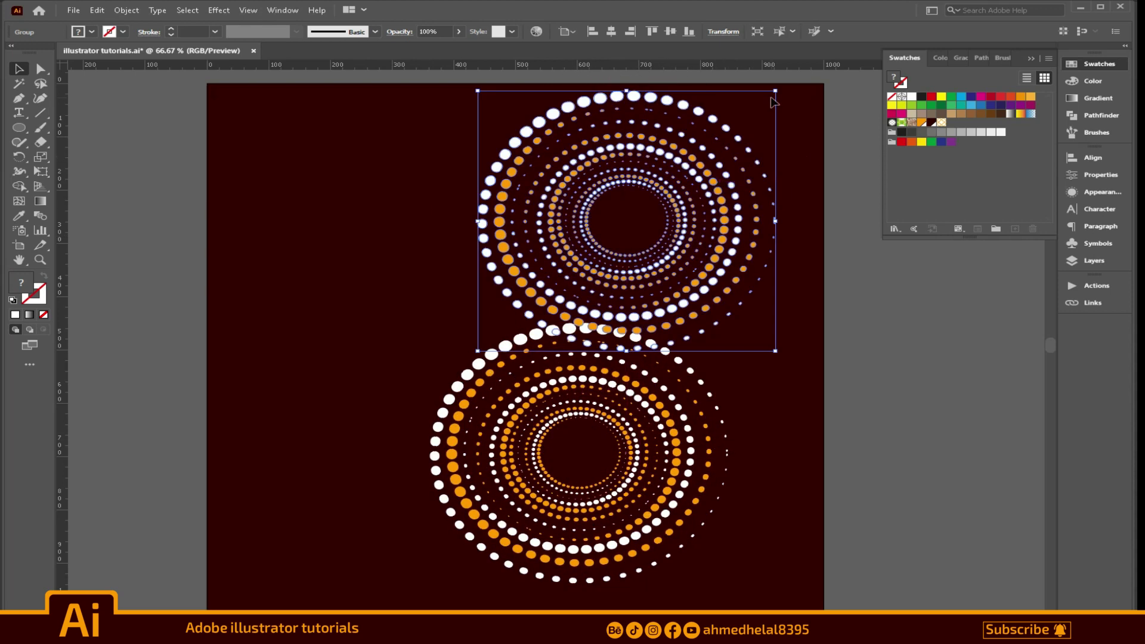
left_click_drag(775, 91, 667, 191)
mouse_move(632, 240)
left_mouse_down()
mouse_move(658, 198)
mouse_move(710, 182)
left_mouse_up()
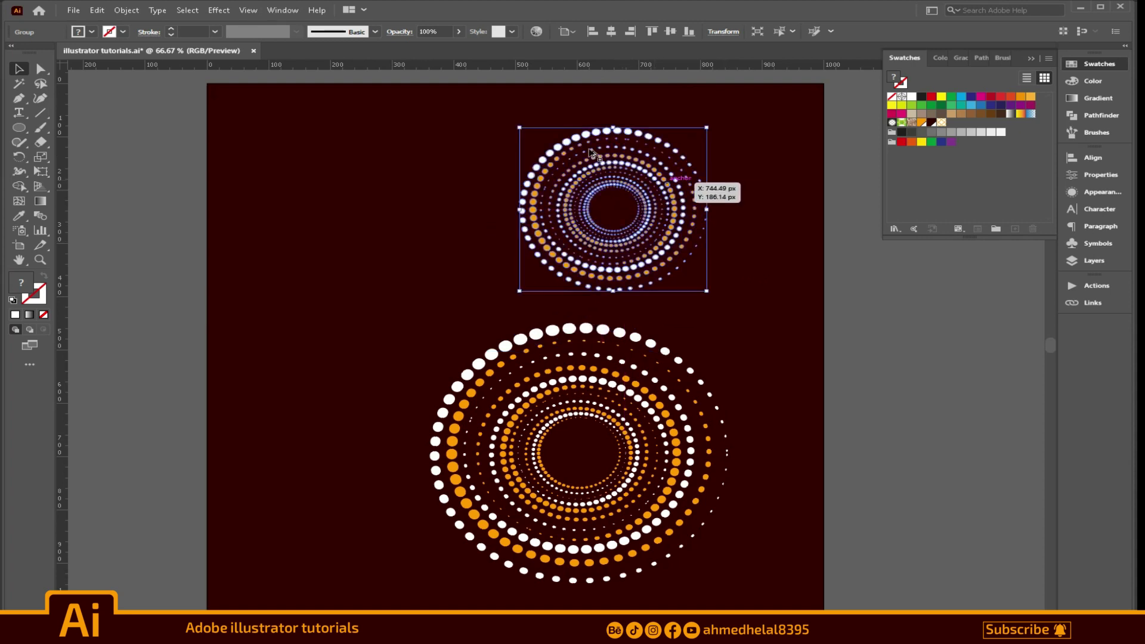
- Zoom in on the upper spiral, isolate it and select its outer white ring
key("ctrl+plus")
key("ctrl+plus")
key("ctrl+plus")
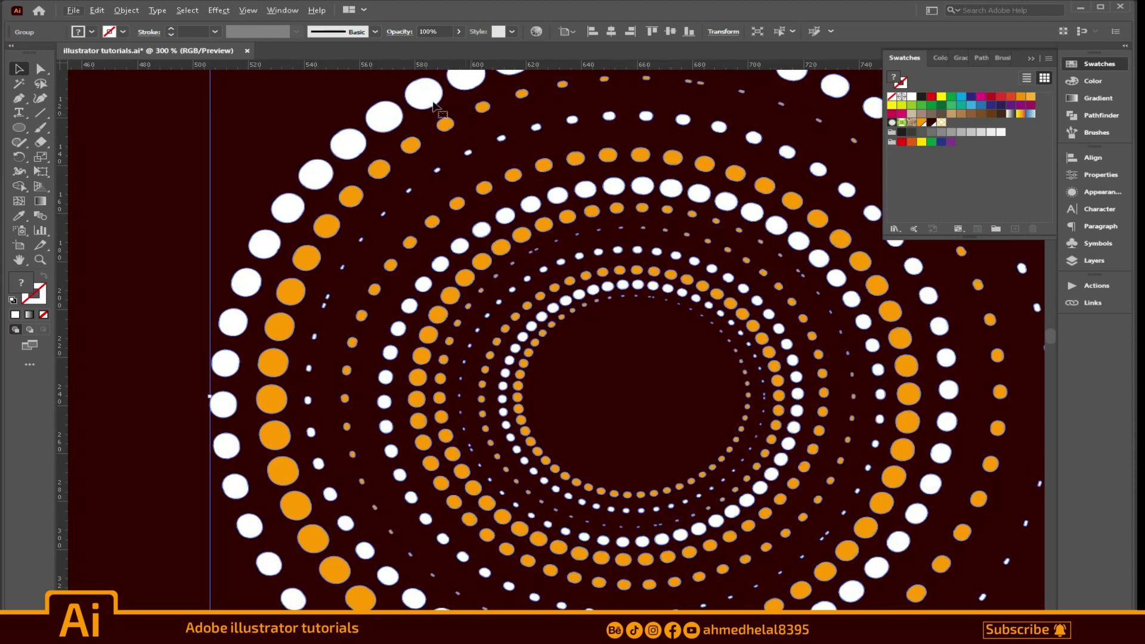
double_click(416, 97)
left_click(418, 97)
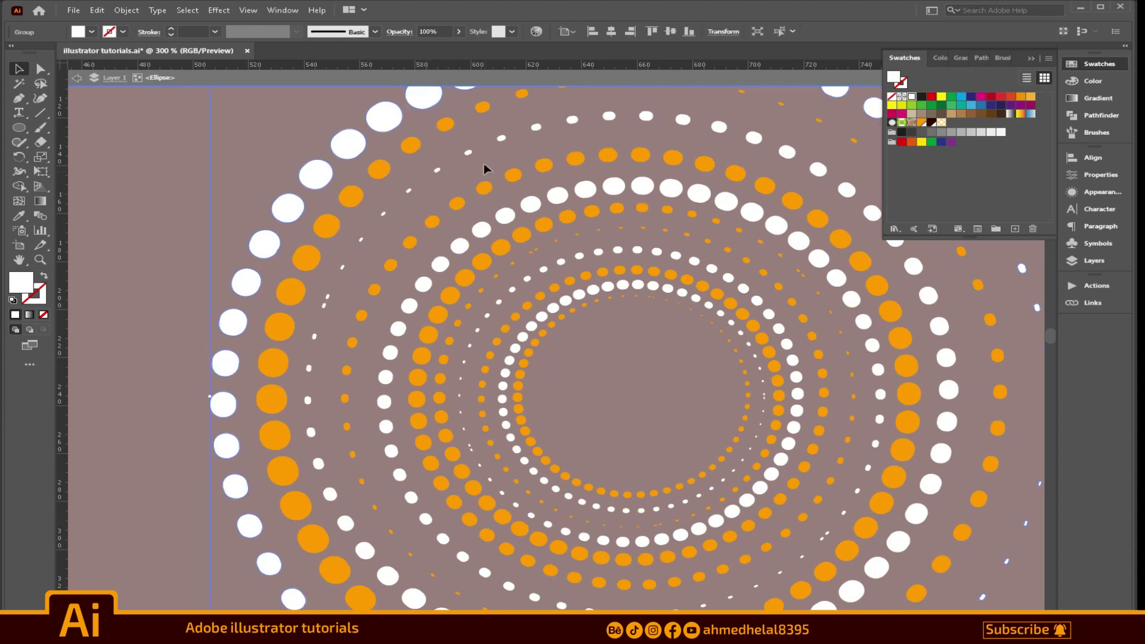
- Select the upper spiral's white dot rings and recolour them lime green
left_click(505, 217, "shift")
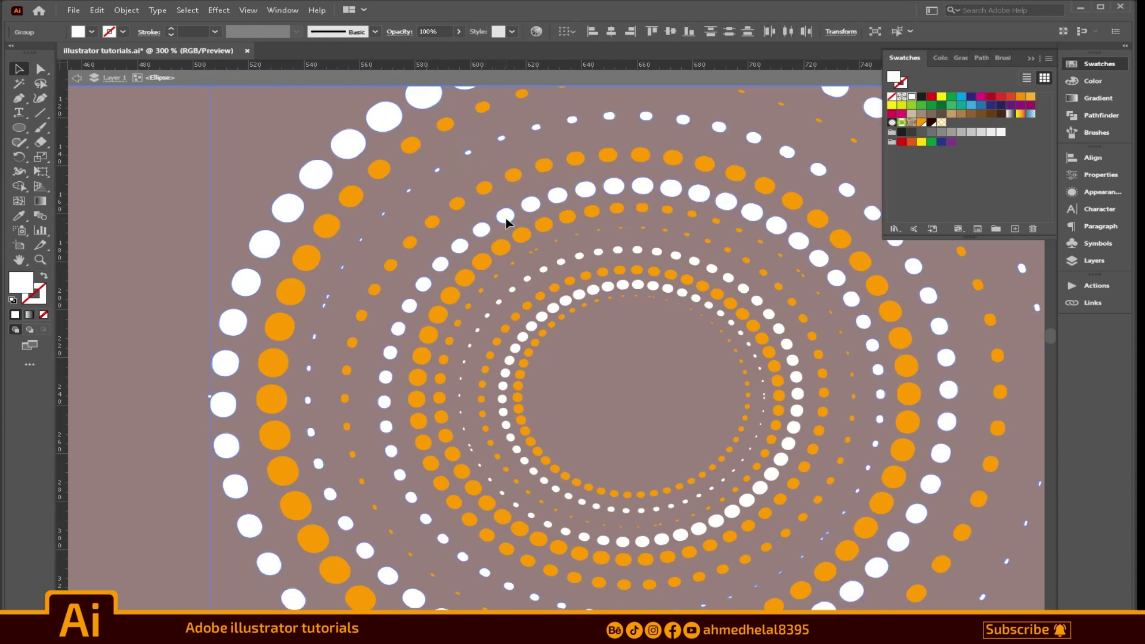
left_click_drag(563, 269, 705, 304)
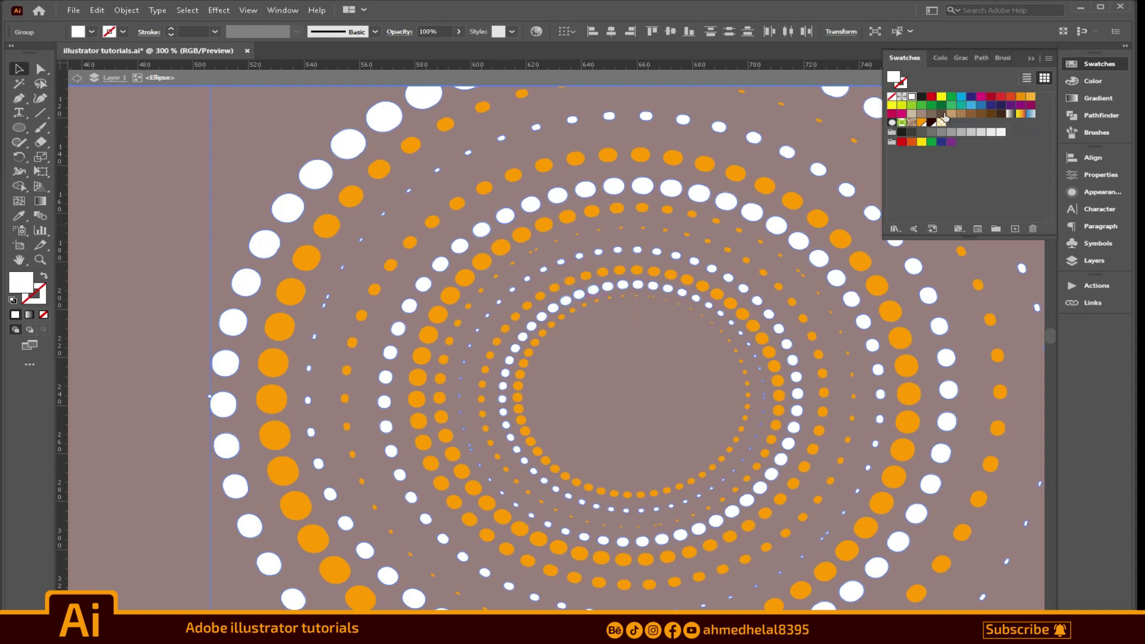
left_click(910, 107)
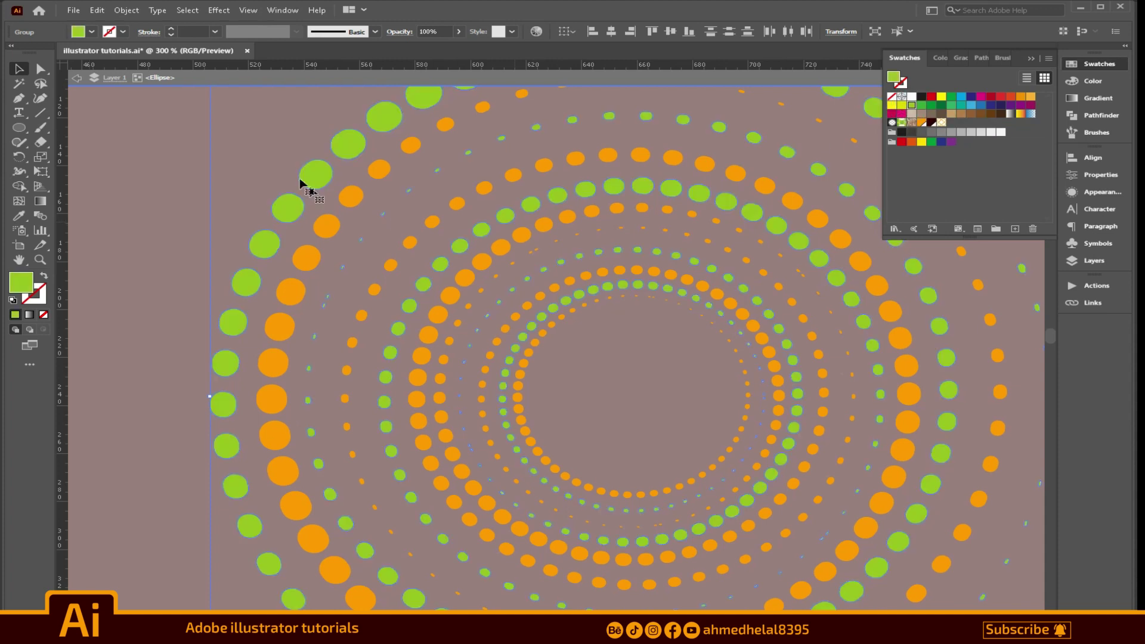
left_click(379, 173)
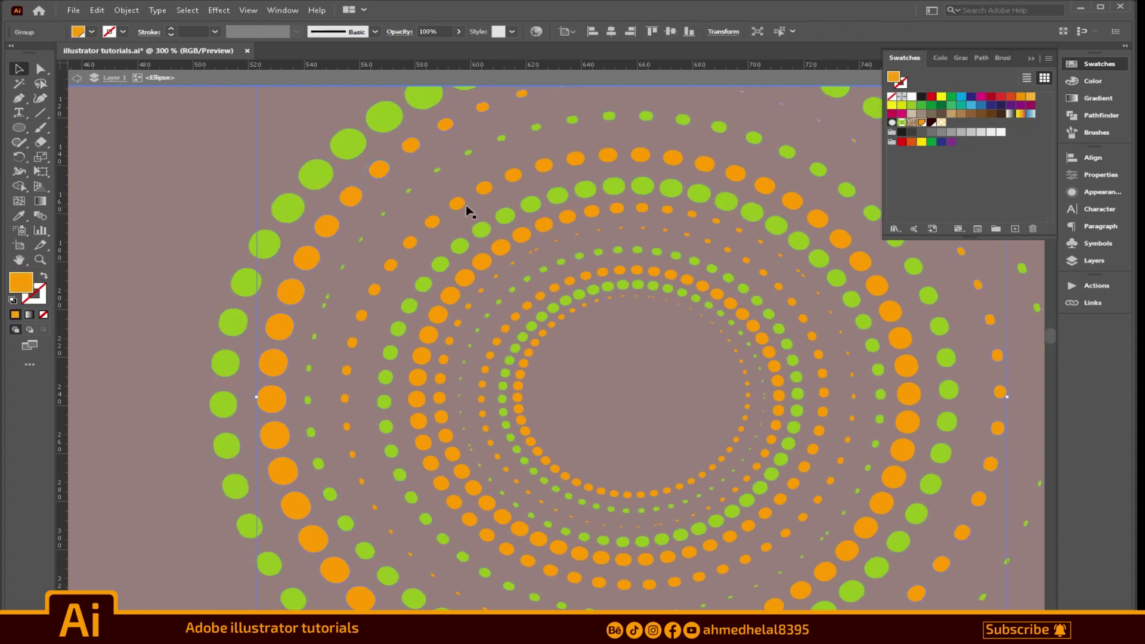
mouse_move(472, 214)
left_mouse_down()
mouse_move(542, 302)
mouse_move(526, 370)
mouse_move(563, 365)
left_mouse_up()
- Recolour the upper spiral's orange dot rings dark green, then zoom to fit
left_click(562, 364)
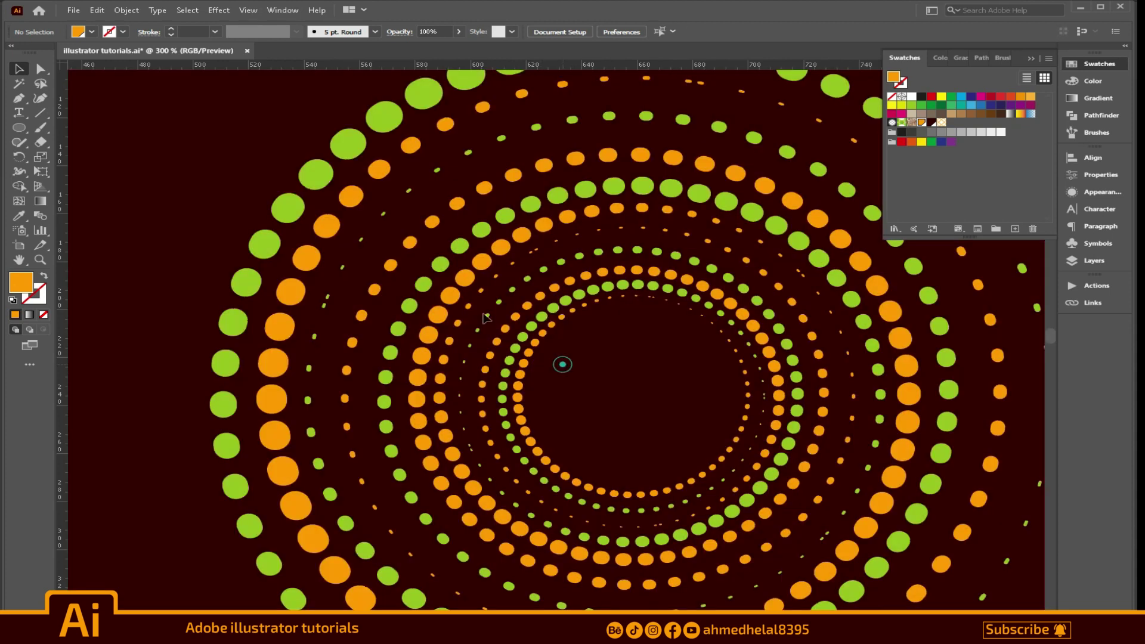
double_click(348, 197)
left_click(347, 200)
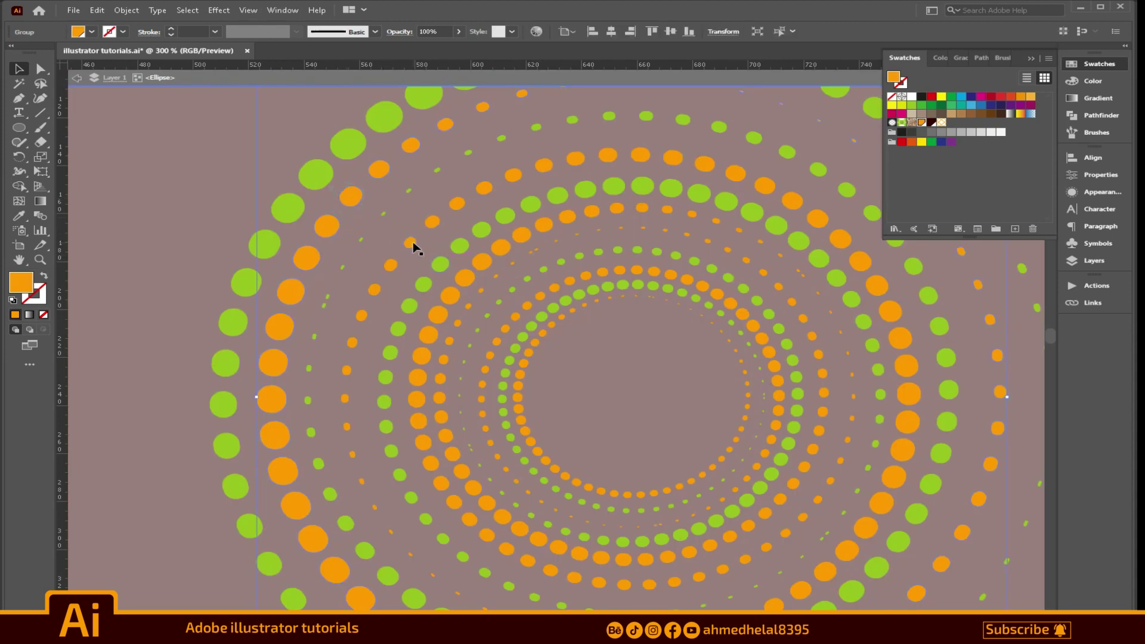
left_click_drag(465, 294, 505, 330)
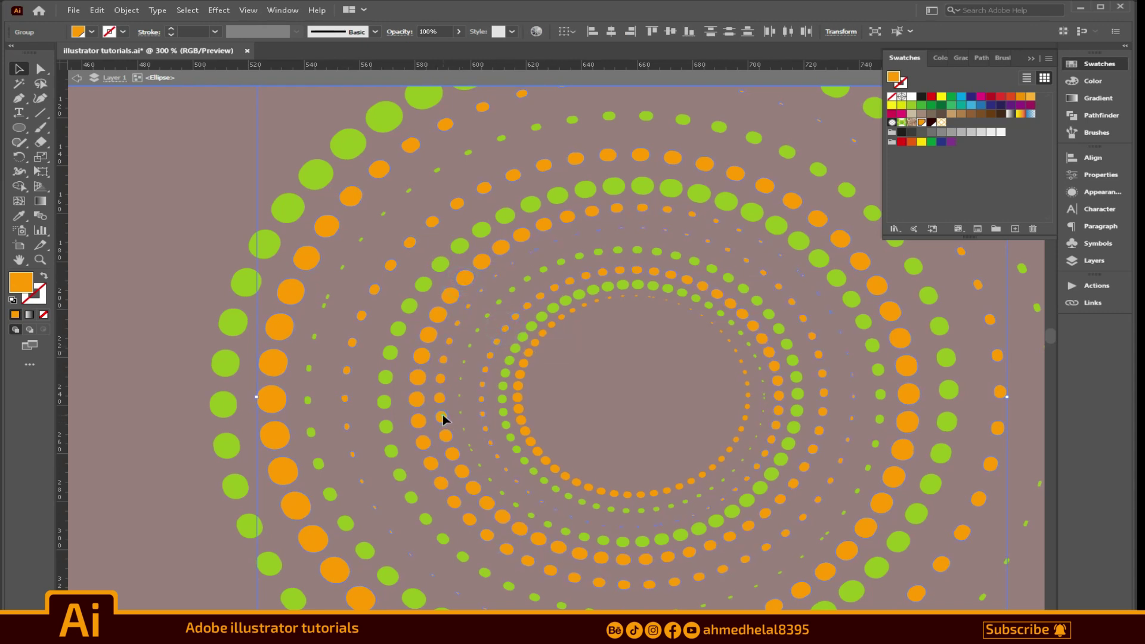
left_click_drag(533, 381, 522, 379)
left_click(942, 105)
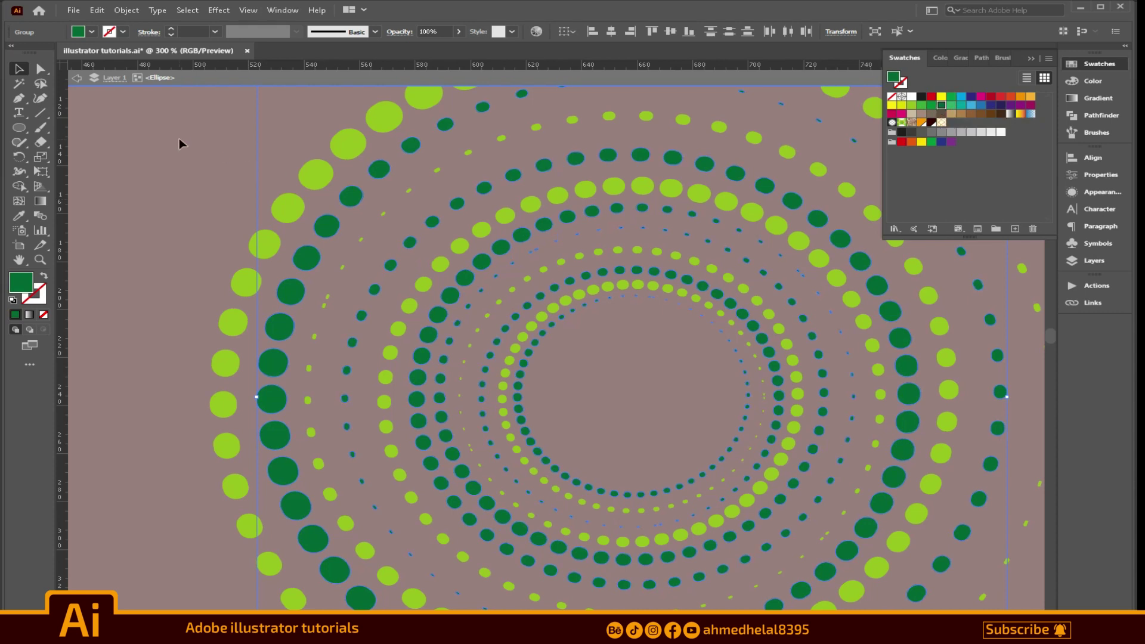
left_click(179, 139)
key("ctrl+0")
- Select all dark green dots in the top spiral with Select Similar and make them cyan
scroll(588, 293, "up", 5)
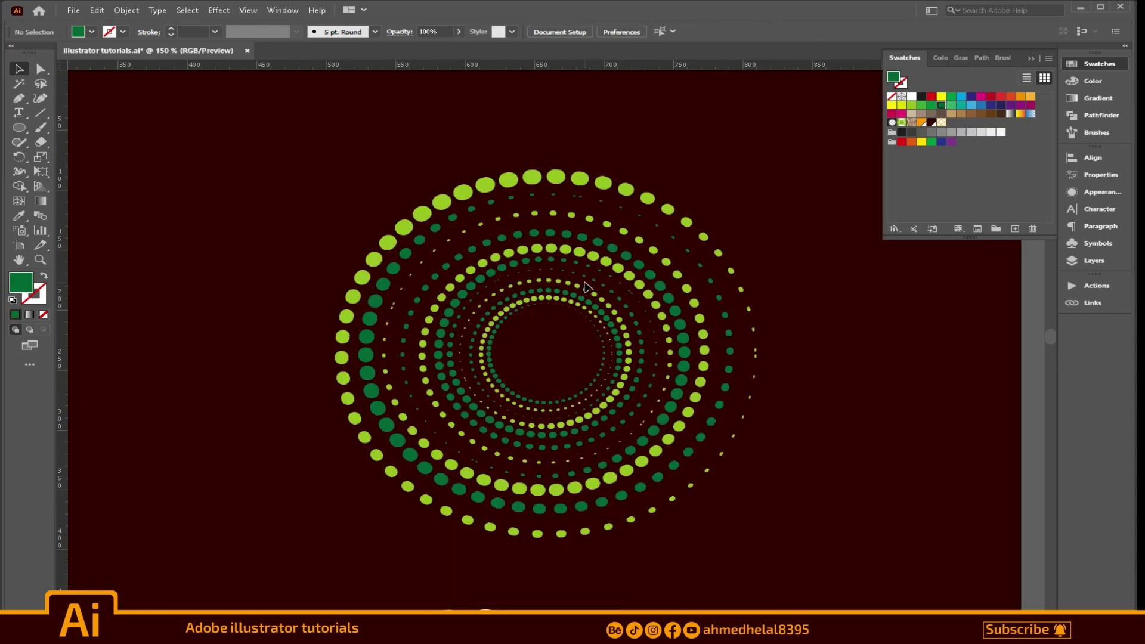
key("ctrl+plus")
double_click(500, 262)
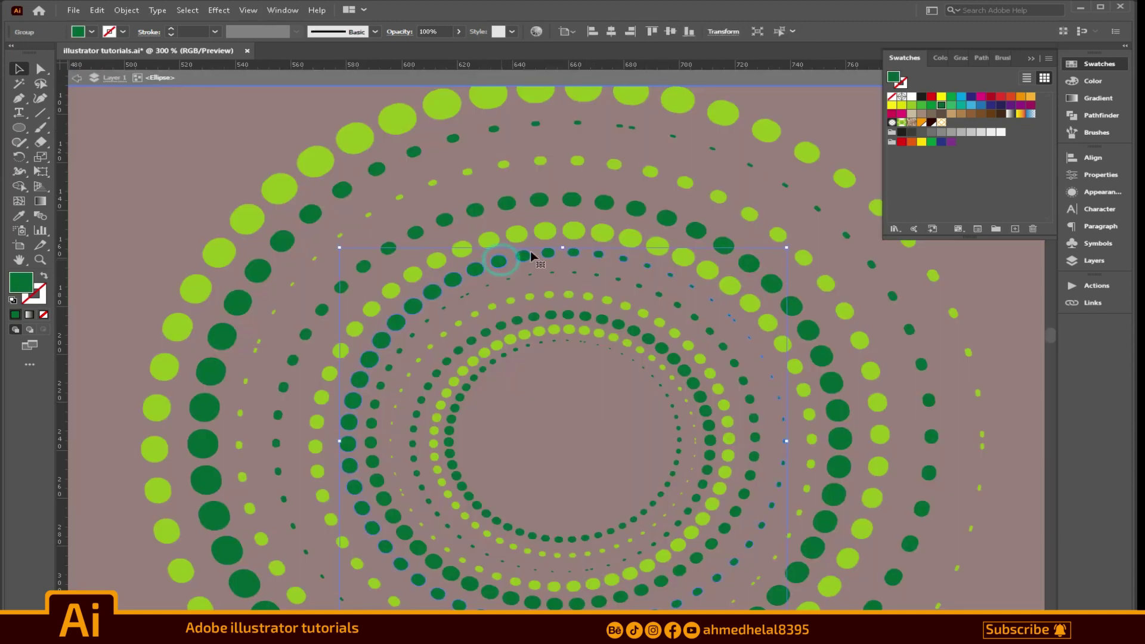
left_click(784, 33)
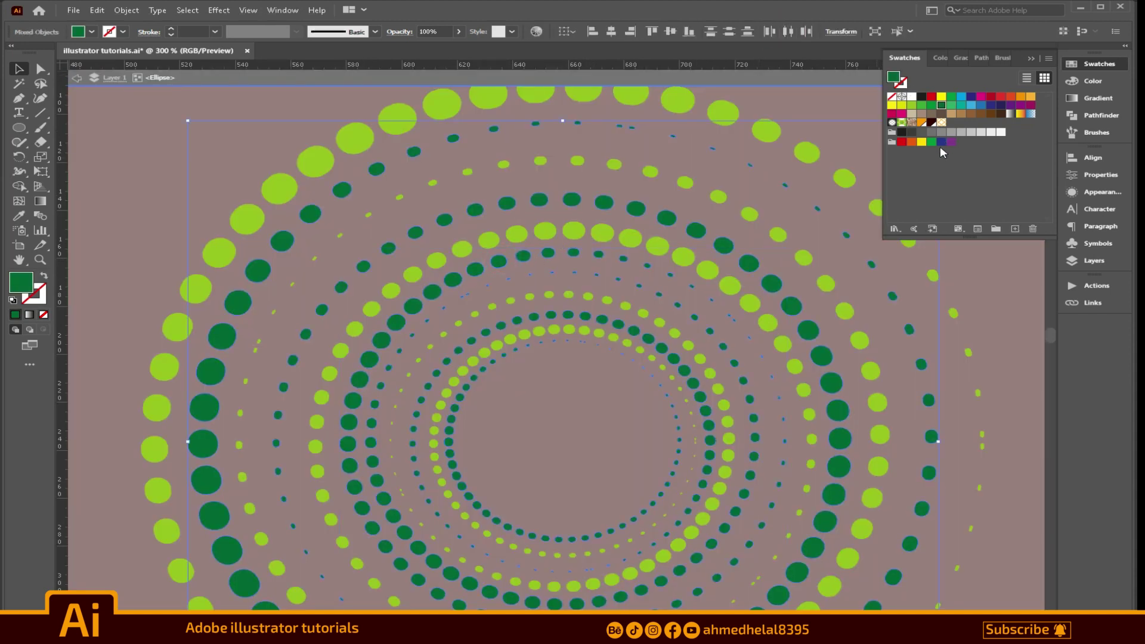
left_click(951, 115)
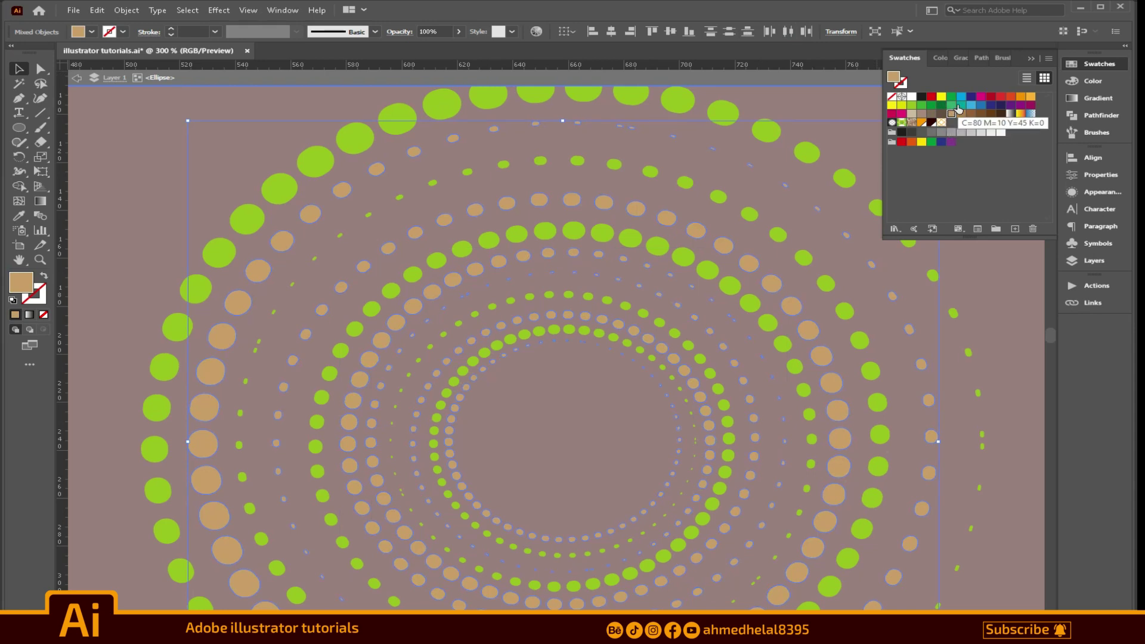
left_click(961, 96)
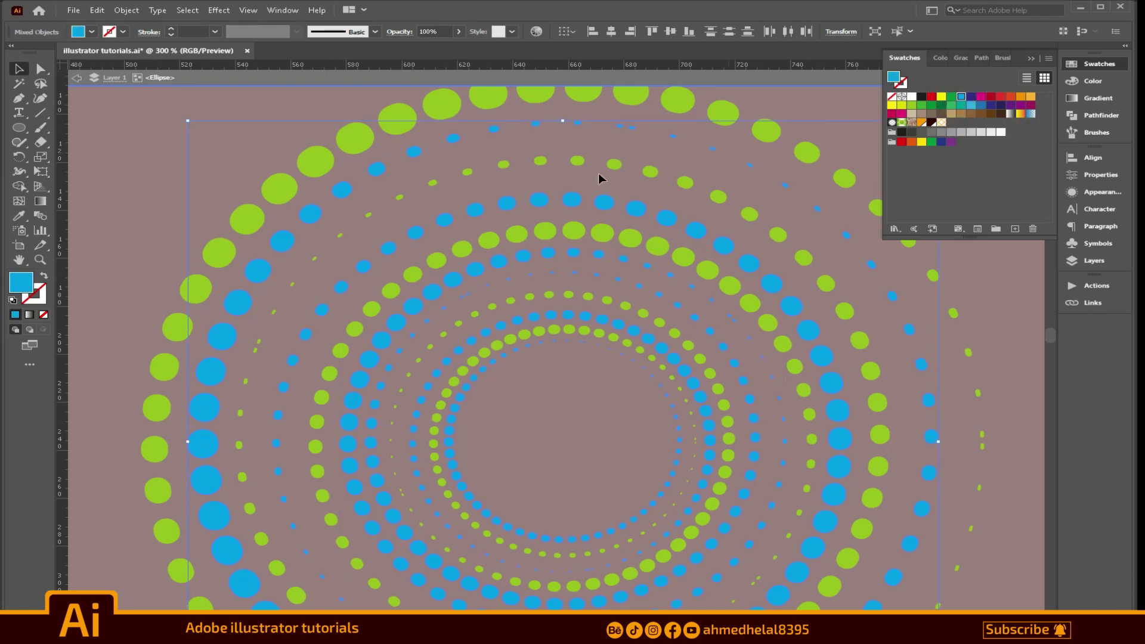
- Select all lime green dots with Select Similar and make them indigo (CMYK Blue)
left_click(539, 160)
left_click(779, 33)
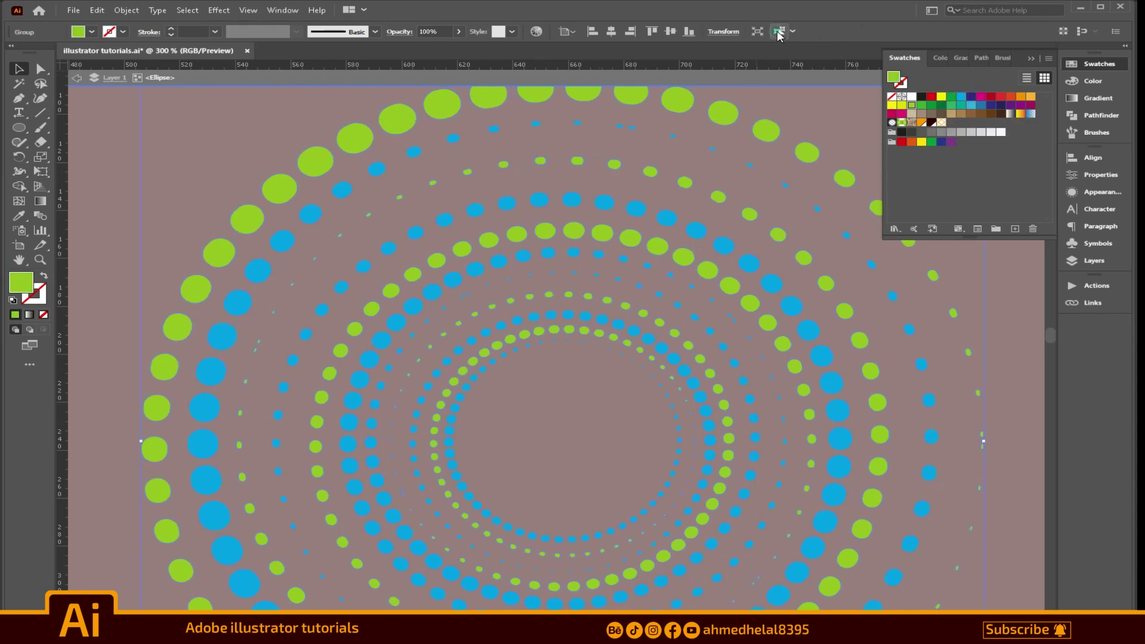
left_click(971, 97)
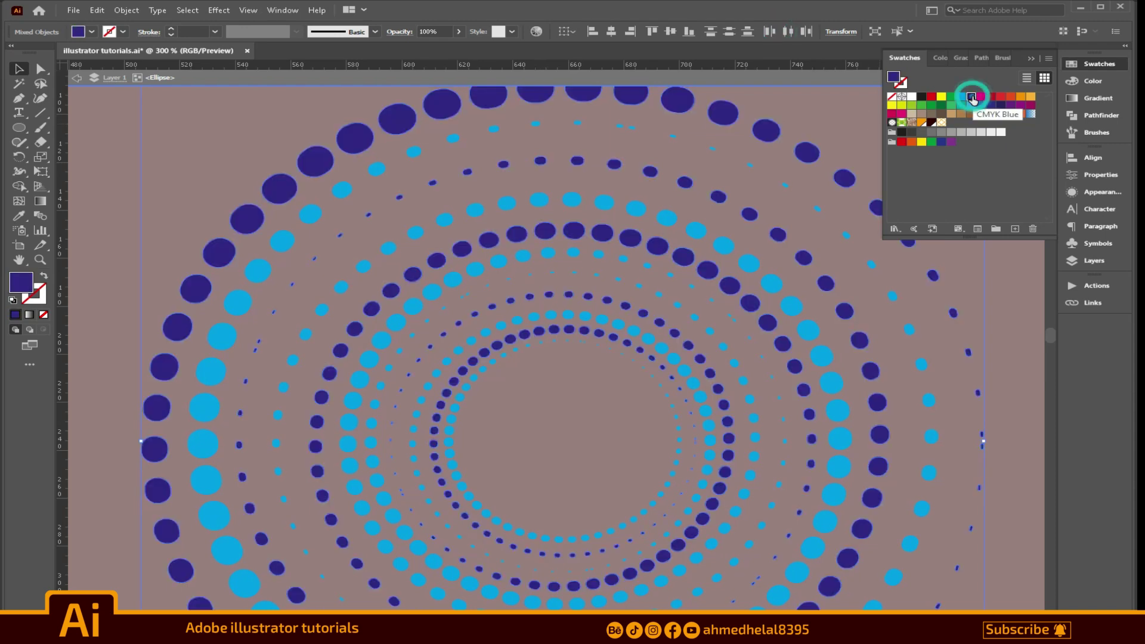
left_click(998, 305)
scroll(685, 327, "down", 2)
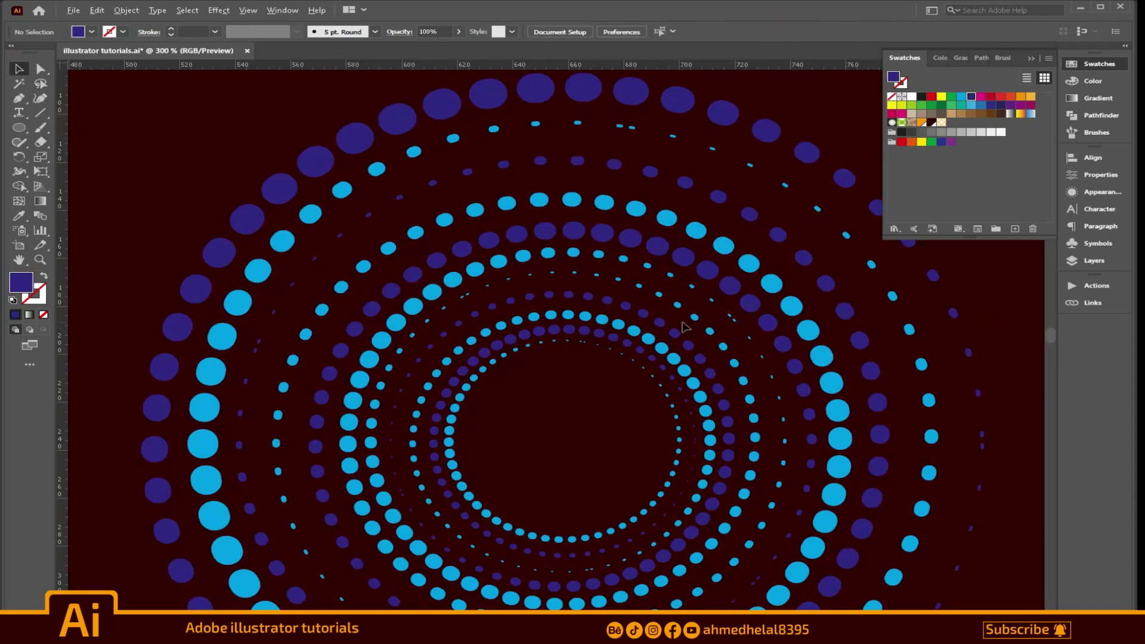
scroll(685, 327, "up", 1)
scroll(684, 326, "up", 1)
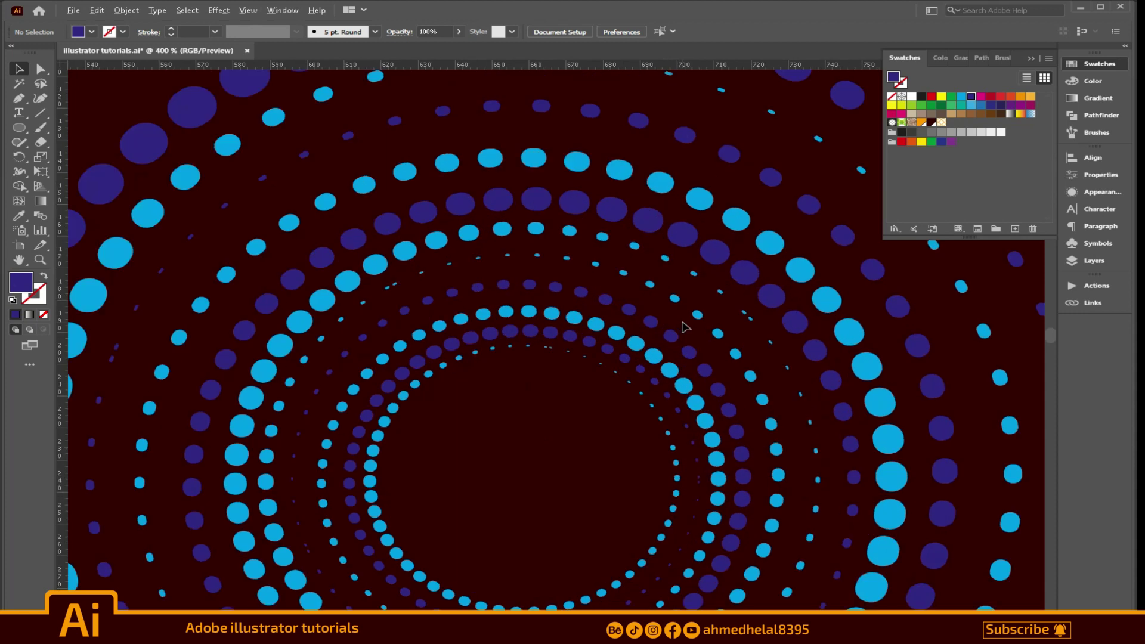
scroll(684, 327, "down", 3)
scroll(818, 389, "down", 3)
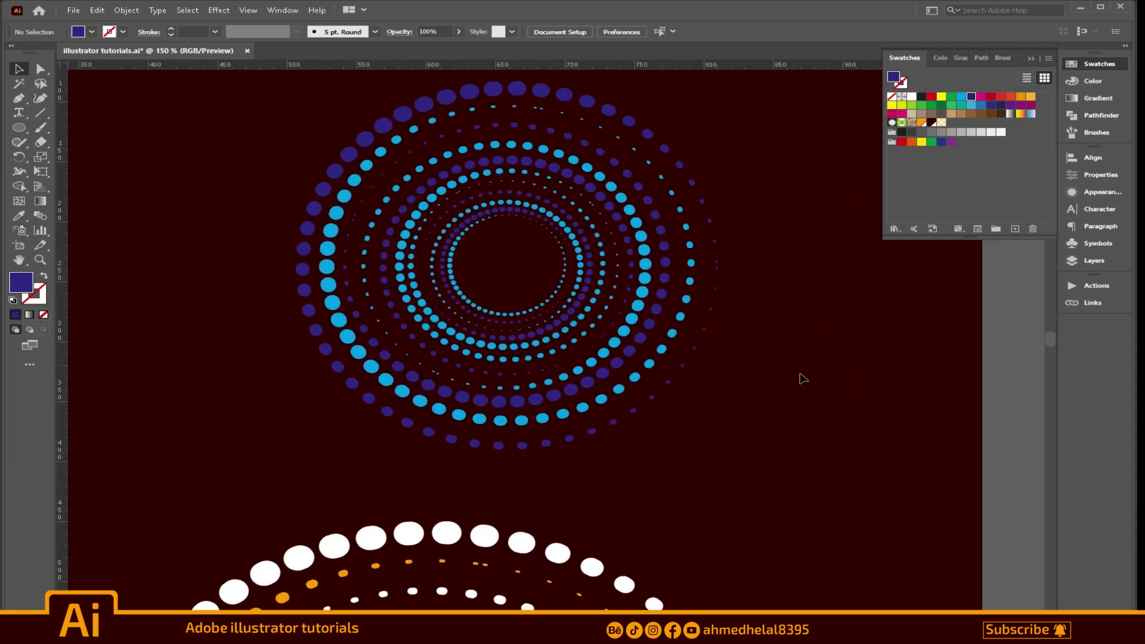
scroll(802, 379, "down", 2)
- Hide the Rectangle background layer so both spirals sit on white
left_click_drag(787, 393, 695, 290)
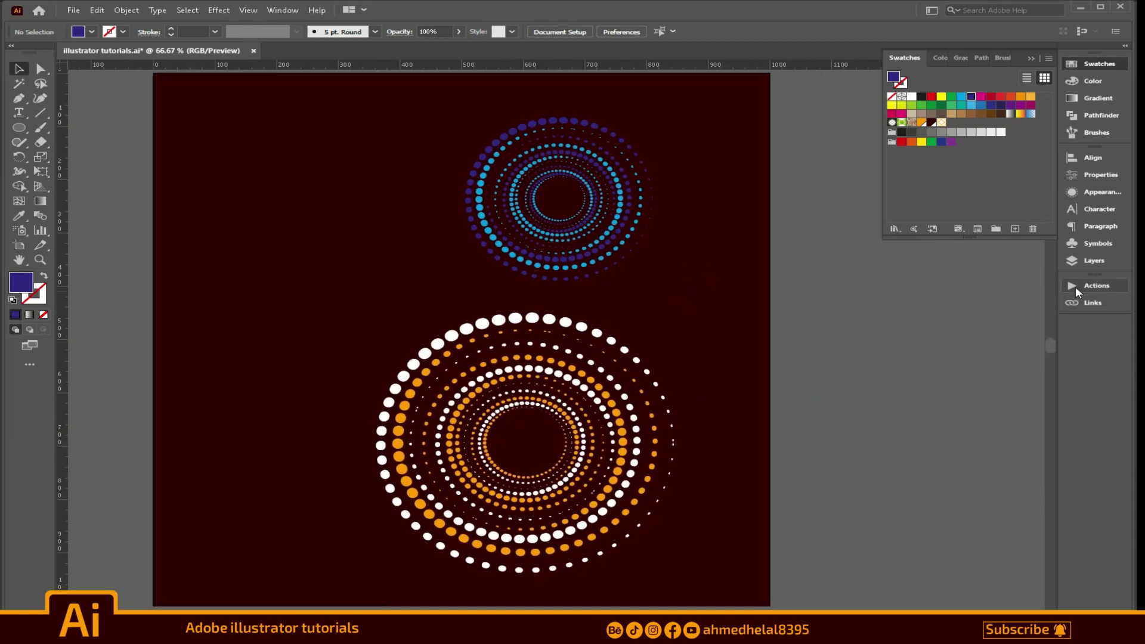
left_click(1084, 260)
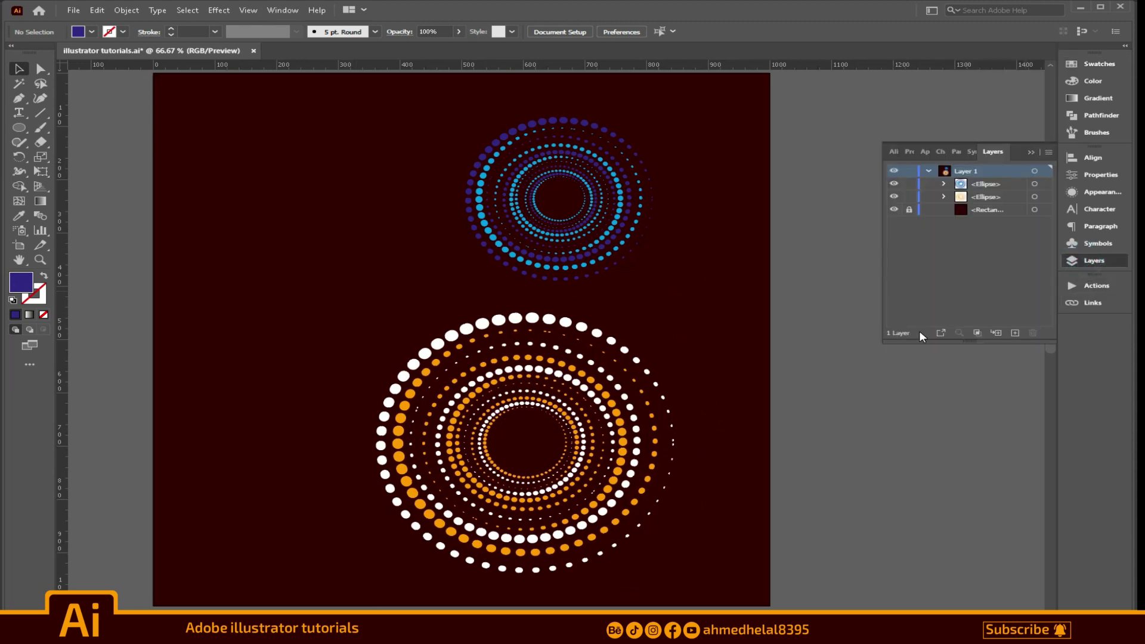
left_click(894, 209)
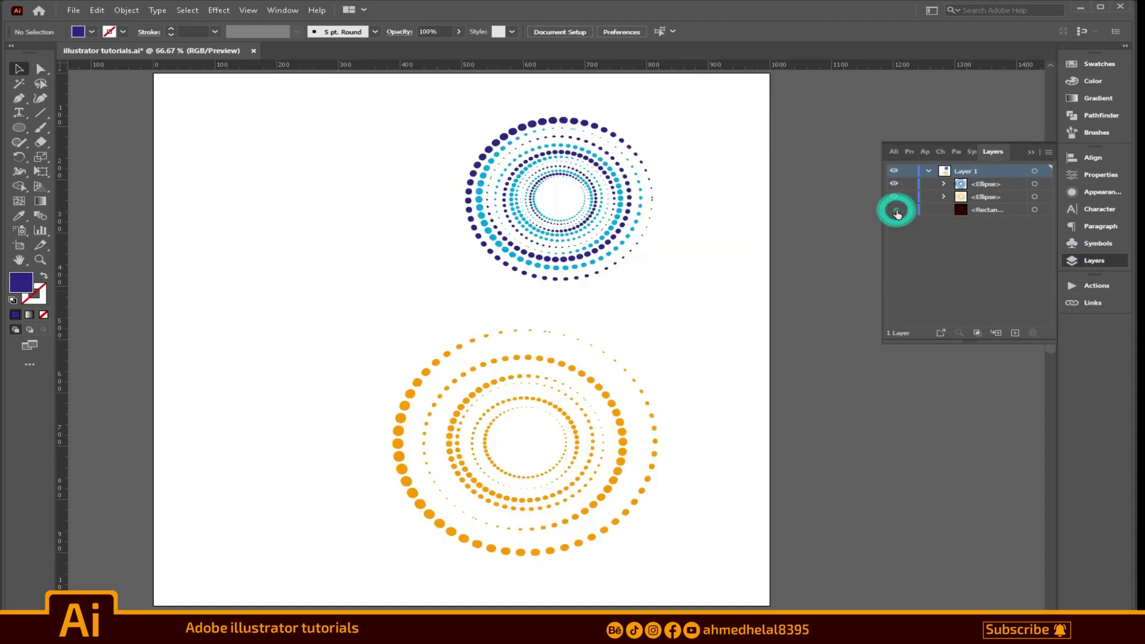
- Select the bottom spiral's white dot rings and fill them with the dark maroon swatch
double_click(506, 361)
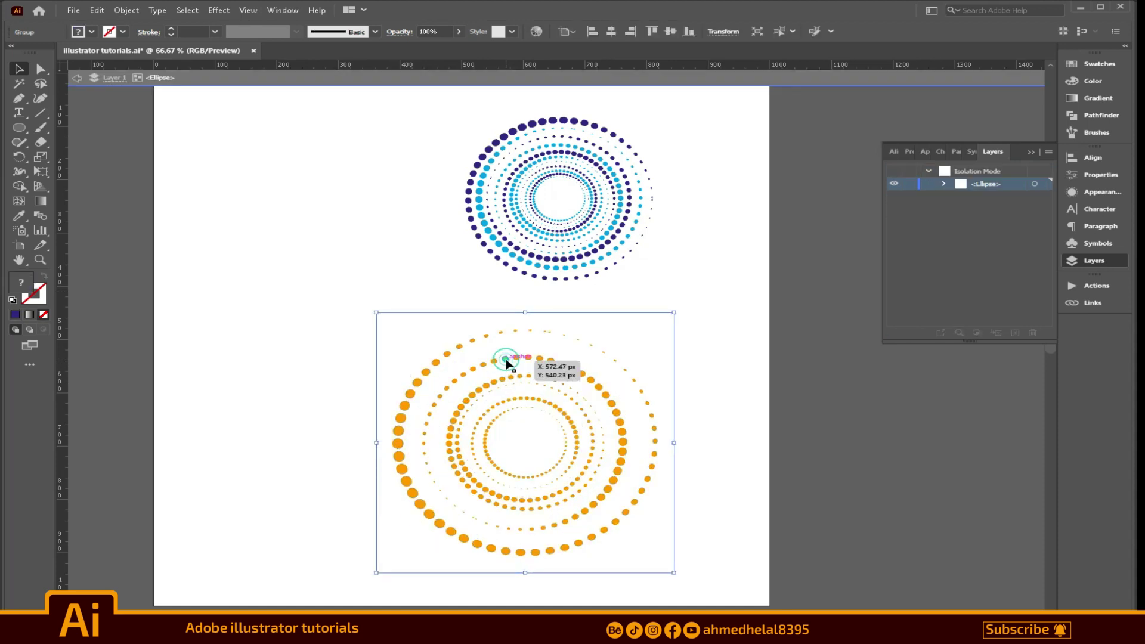
left_click(483, 322)
left_click(782, 30)
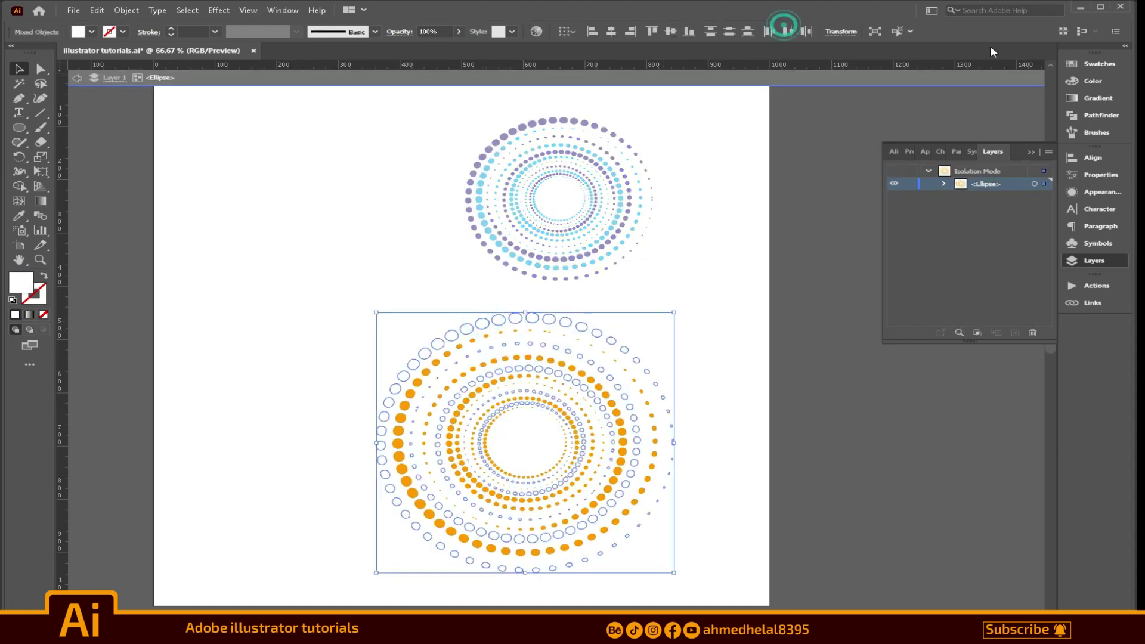
left_click(1091, 65)
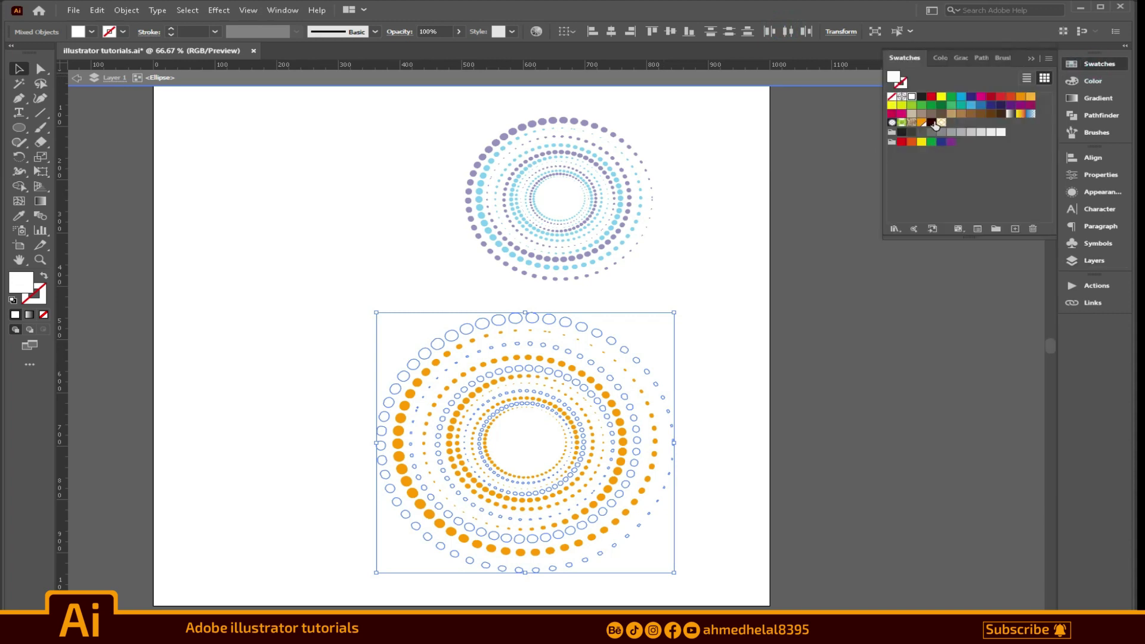
left_click(931, 122)
left_click(713, 252)
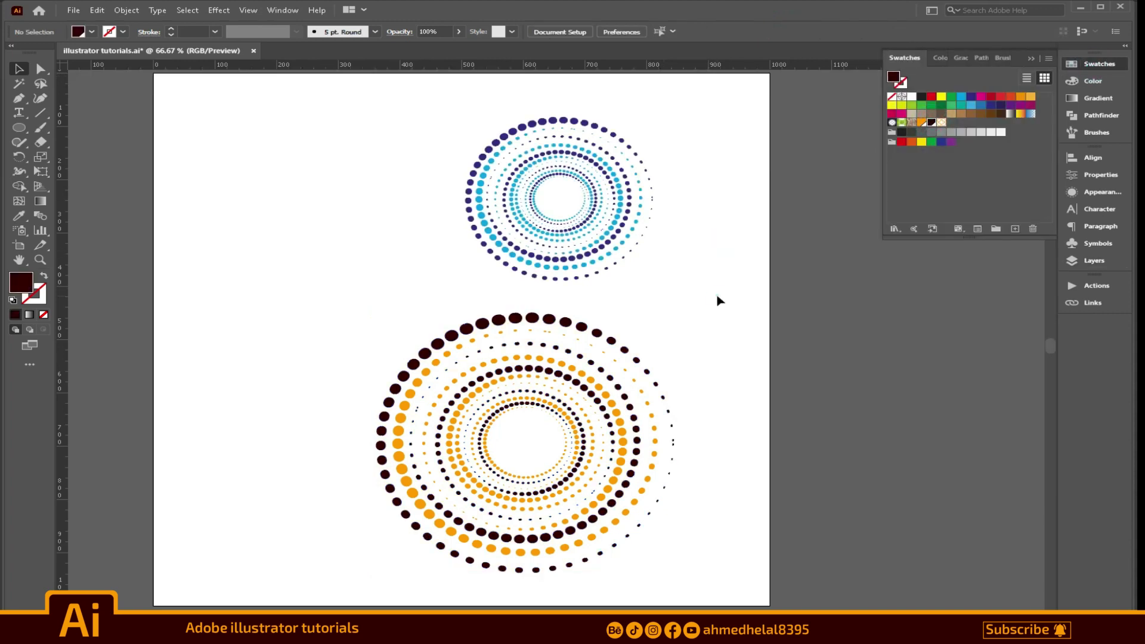
- Move the orange-and-maroon spiral group up about 12 pixels, closer to the upper spiral, then deselect it
scroll(639, 255, "up", 1)
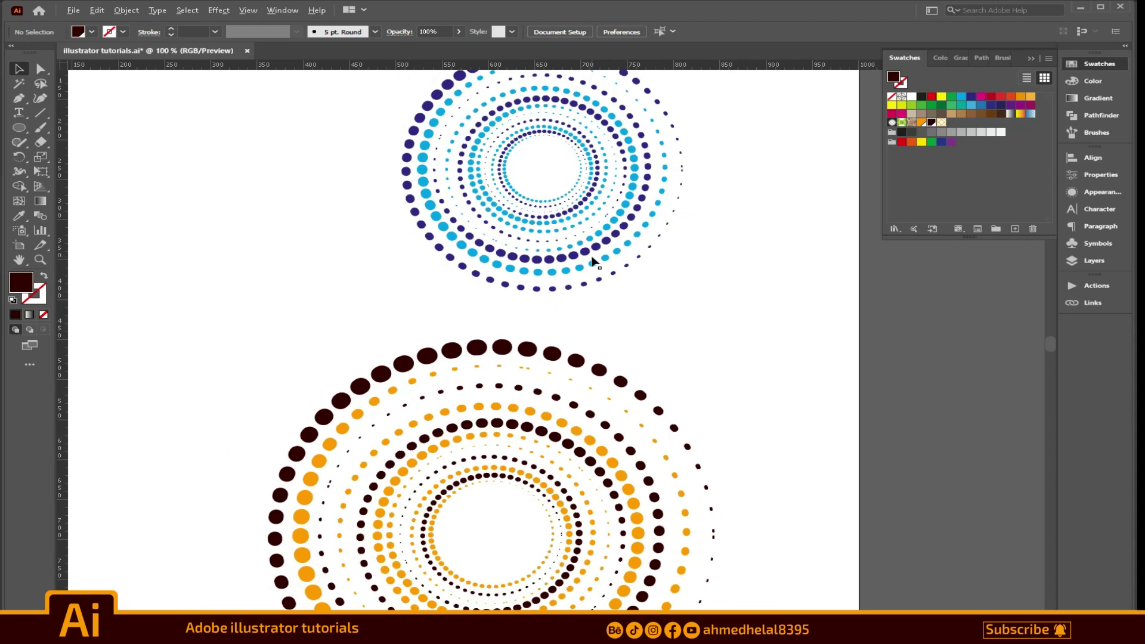
scroll(594, 261, "down", 1)
left_click_drag(582, 344, 582, 337)
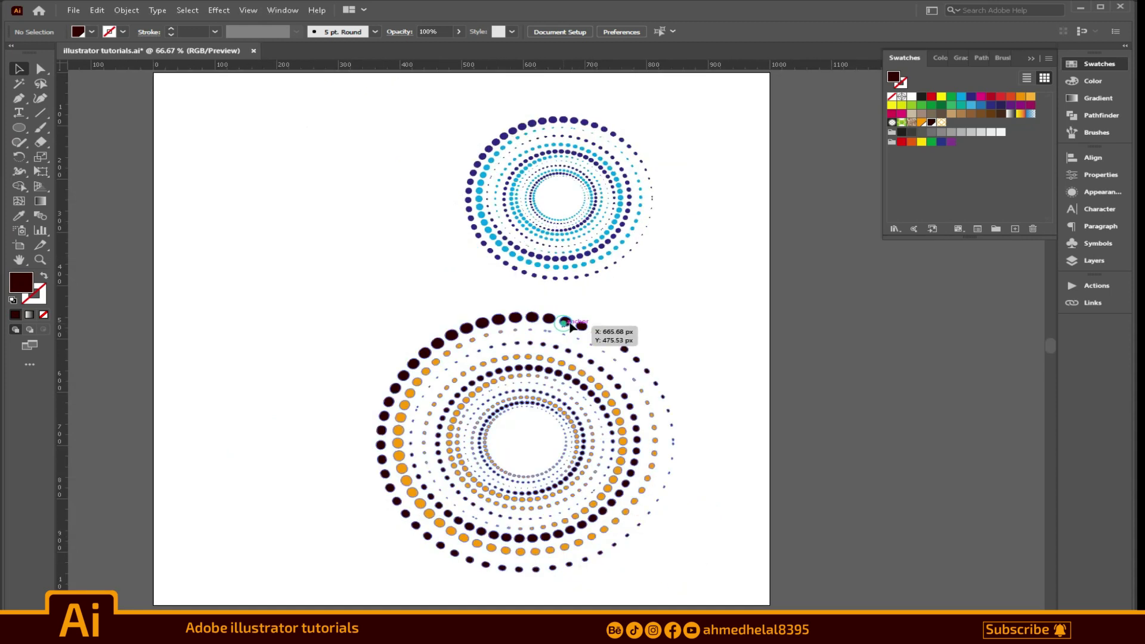
left_click(683, 265)
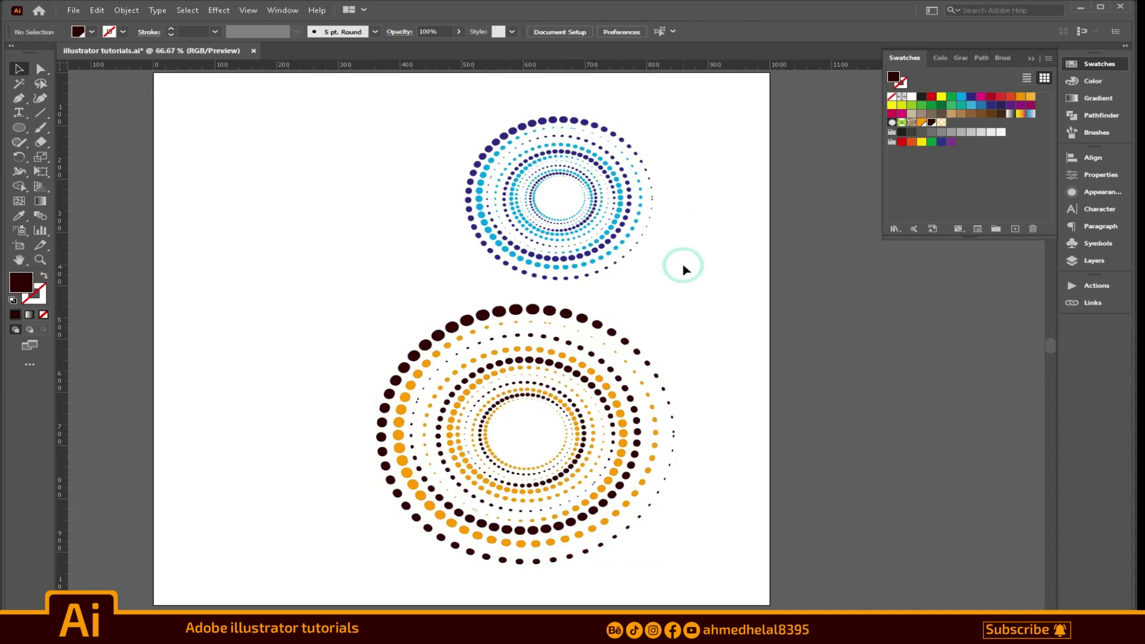